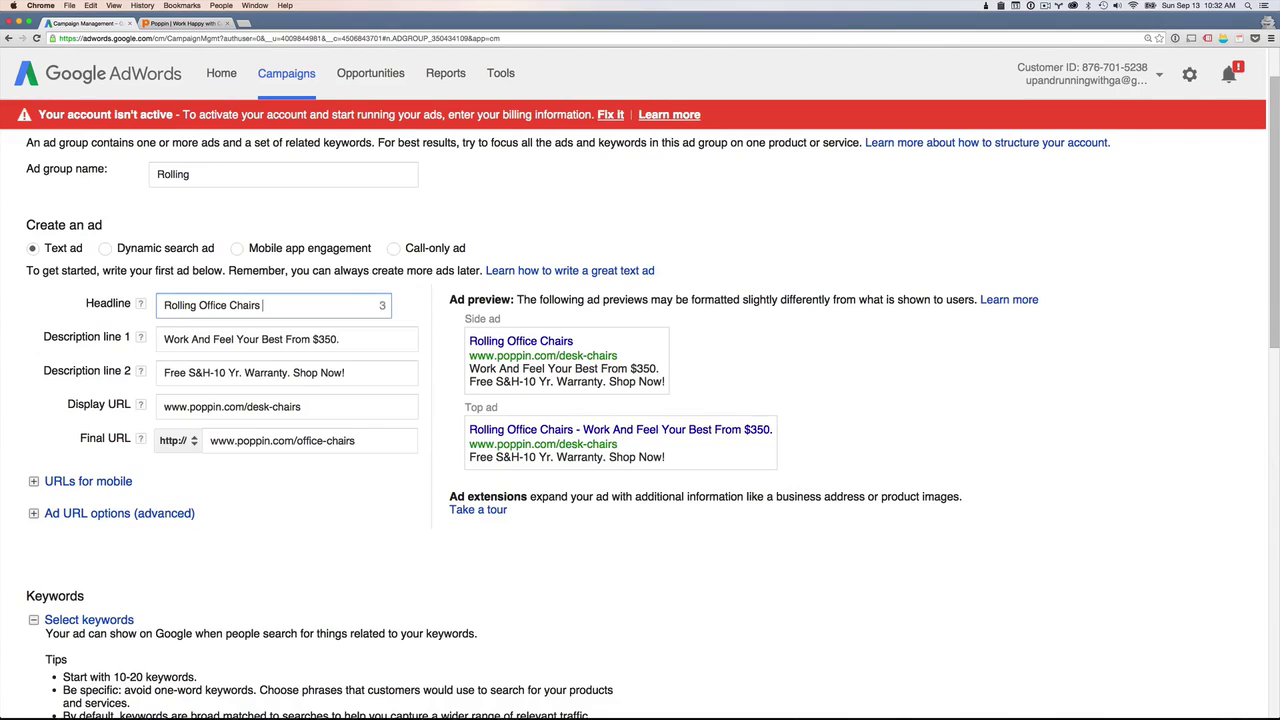
# Change the ad headline to "Rolling Desk Chairs $350"
pyautogui.write('$350')
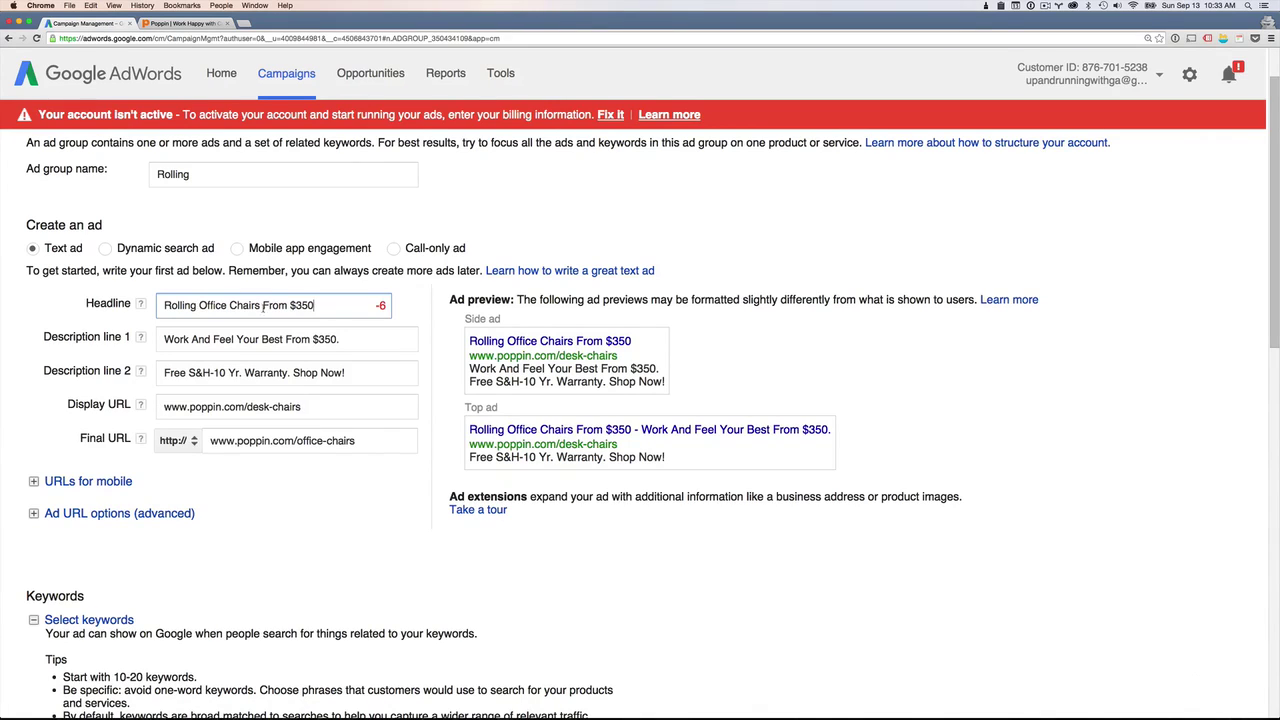
pyautogui.doubleClick(213, 306)
pyautogui.write('Desk')
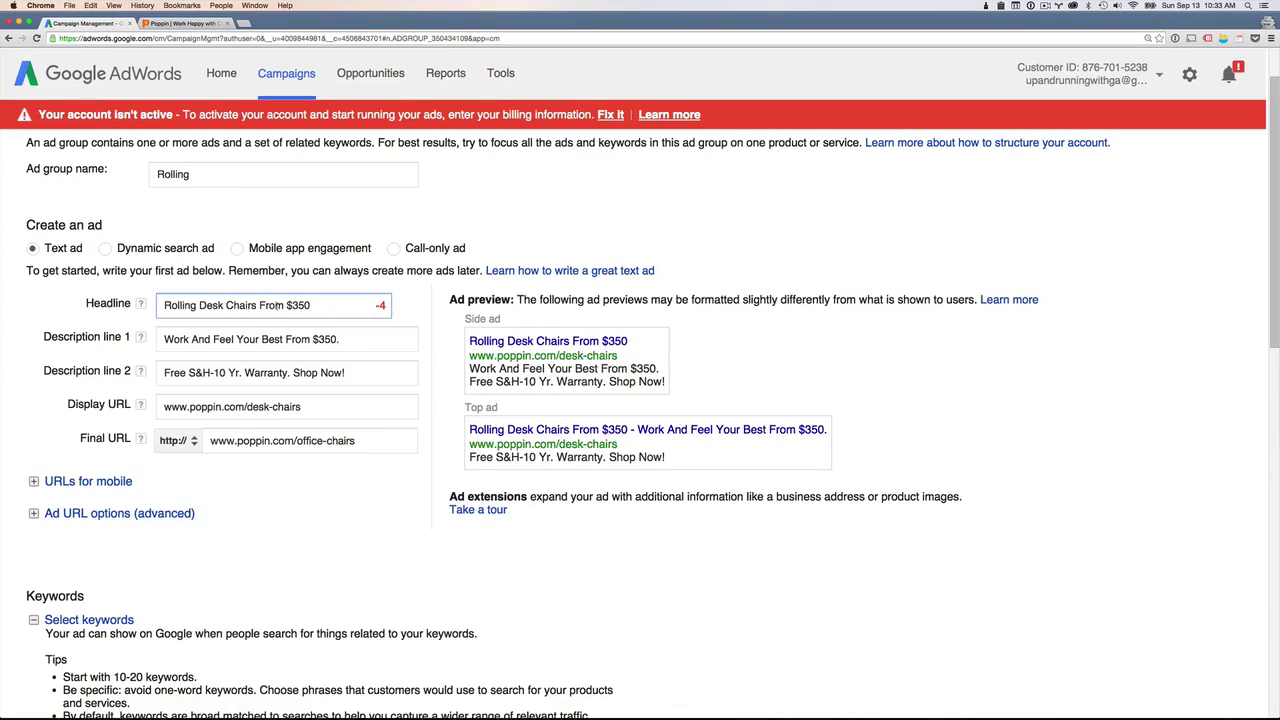
pyautogui.doubleClick(270, 305)
pyautogui.press('BackSpace')
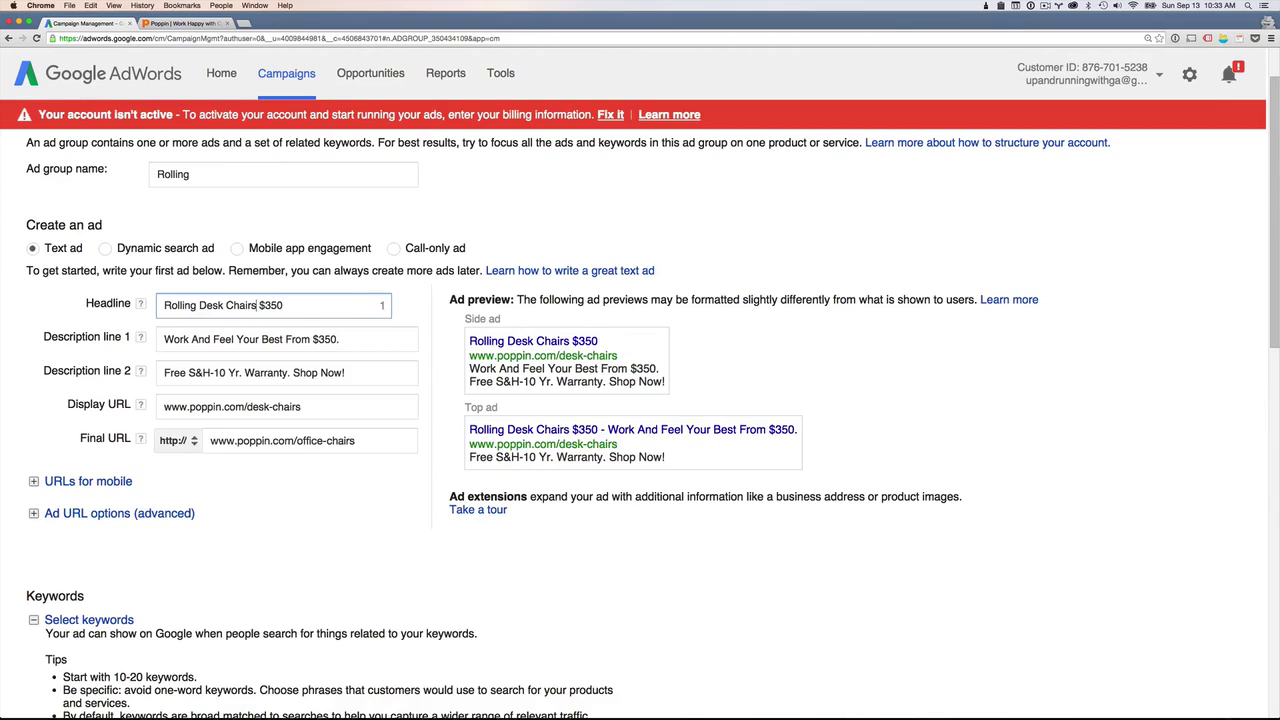
pyautogui.click(295, 304)
pyautogui.moveTo(259, 305); pyautogui.dragTo(293, 305)
pyautogui.click(306, 306)
# Replace the text of description line 1 with "Wheels That Work As Fast As You Do."
pyautogui.moveTo(338, 341); pyautogui.dragTo(166, 335)
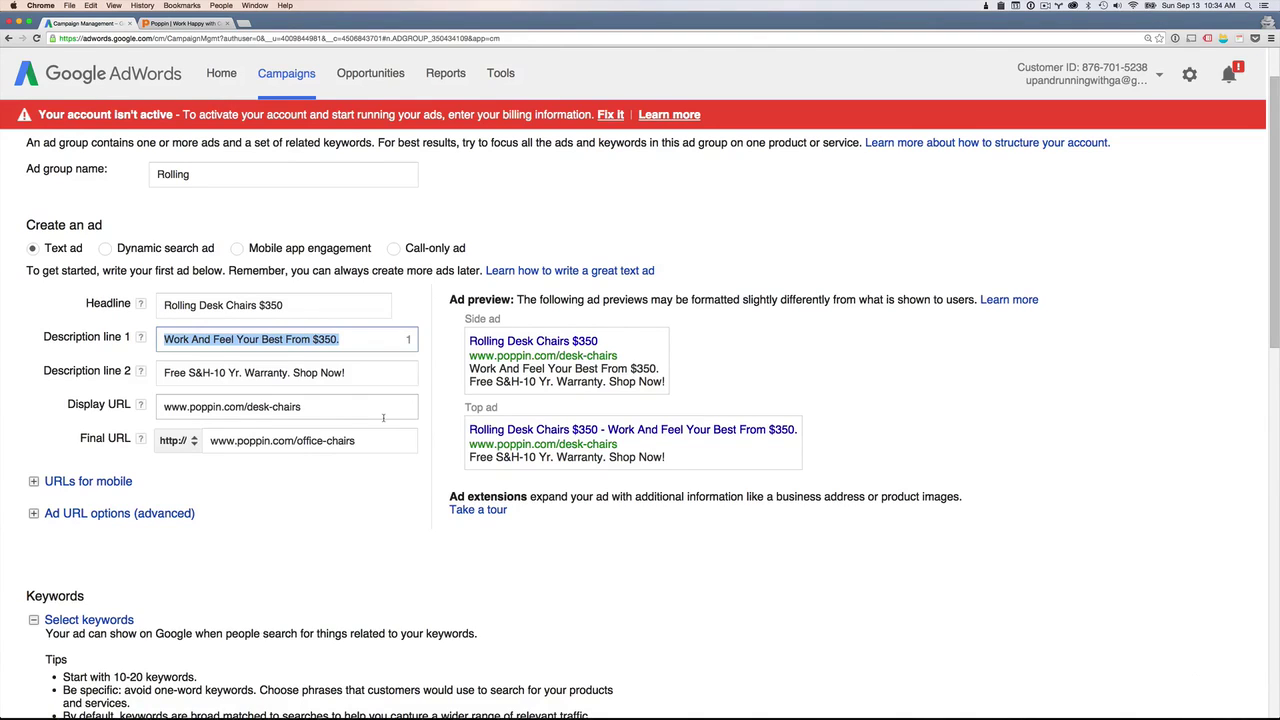
pyautogui.click(286, 340)
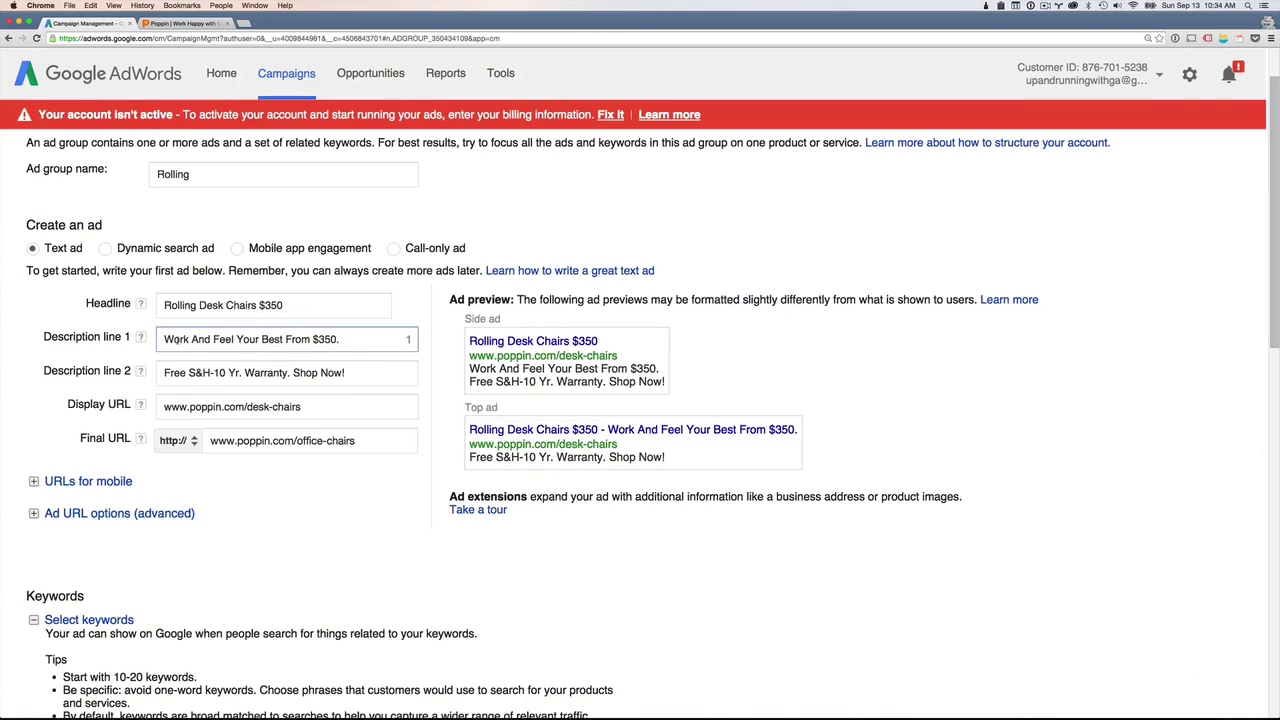
pyautogui.moveTo(358, 340); pyautogui.dragTo(164, 340)
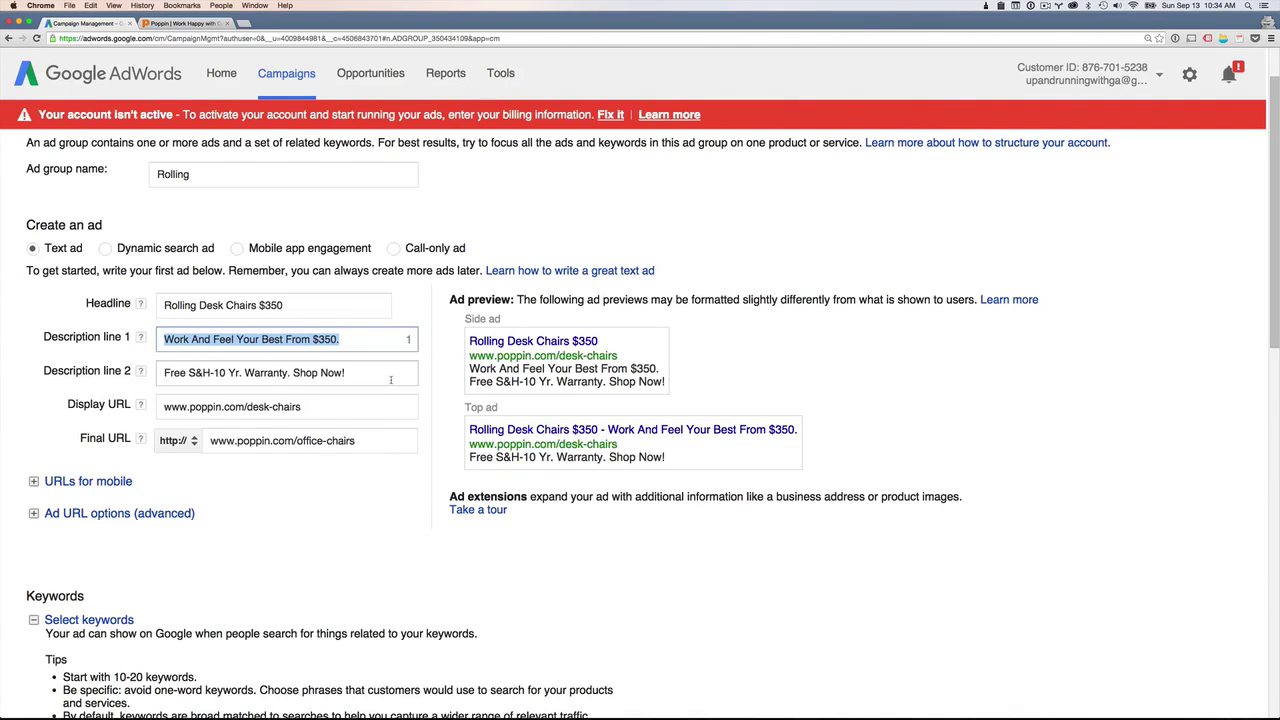
pyautogui.write('Wheels That WO')
pyautogui.press('BackSpace')
pyautogui.write('ork As Sm')
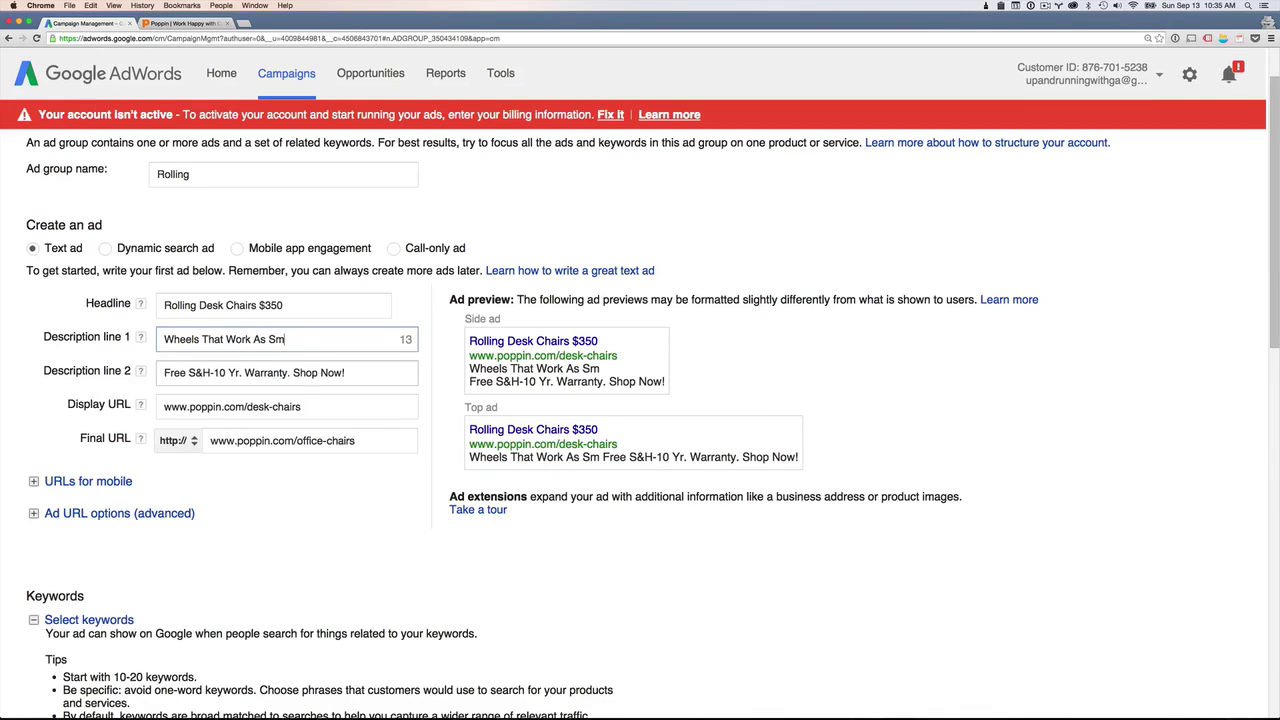
pyautogui.press('BackSpace')
pyautogui.press('BackSpace')
pyautogui.write('Fast As ')
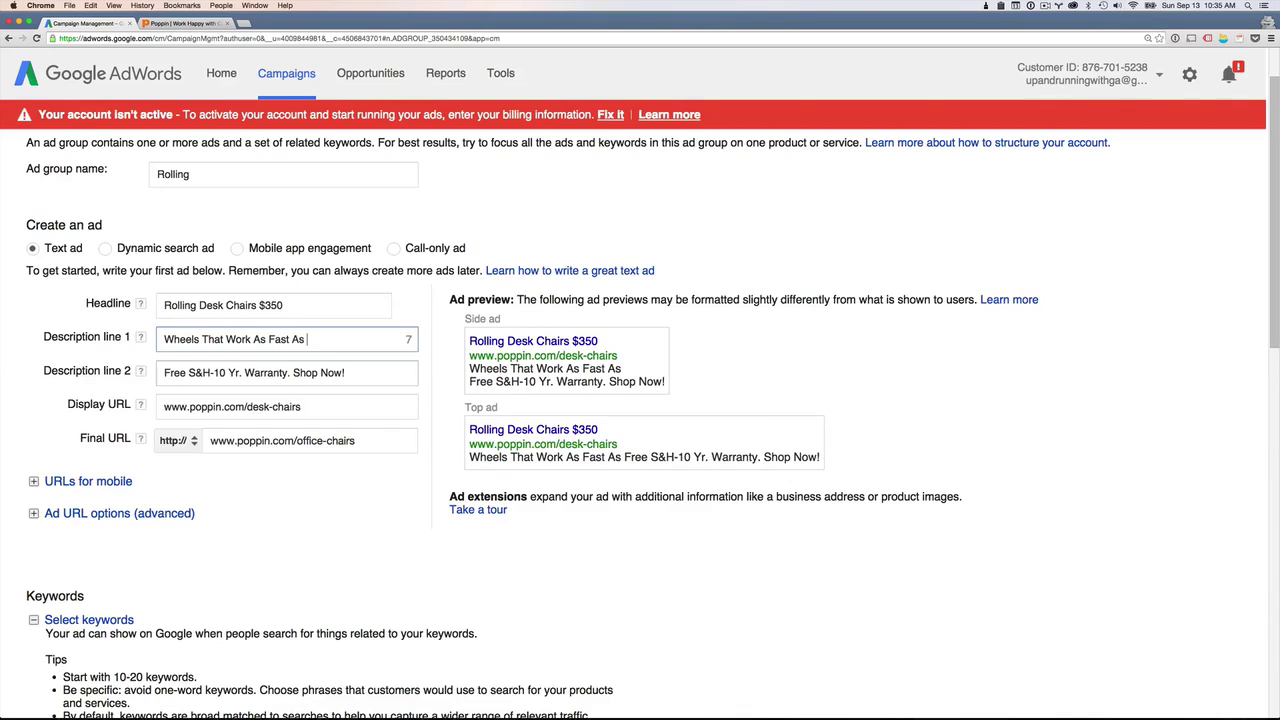
pyautogui.write('You Do.')
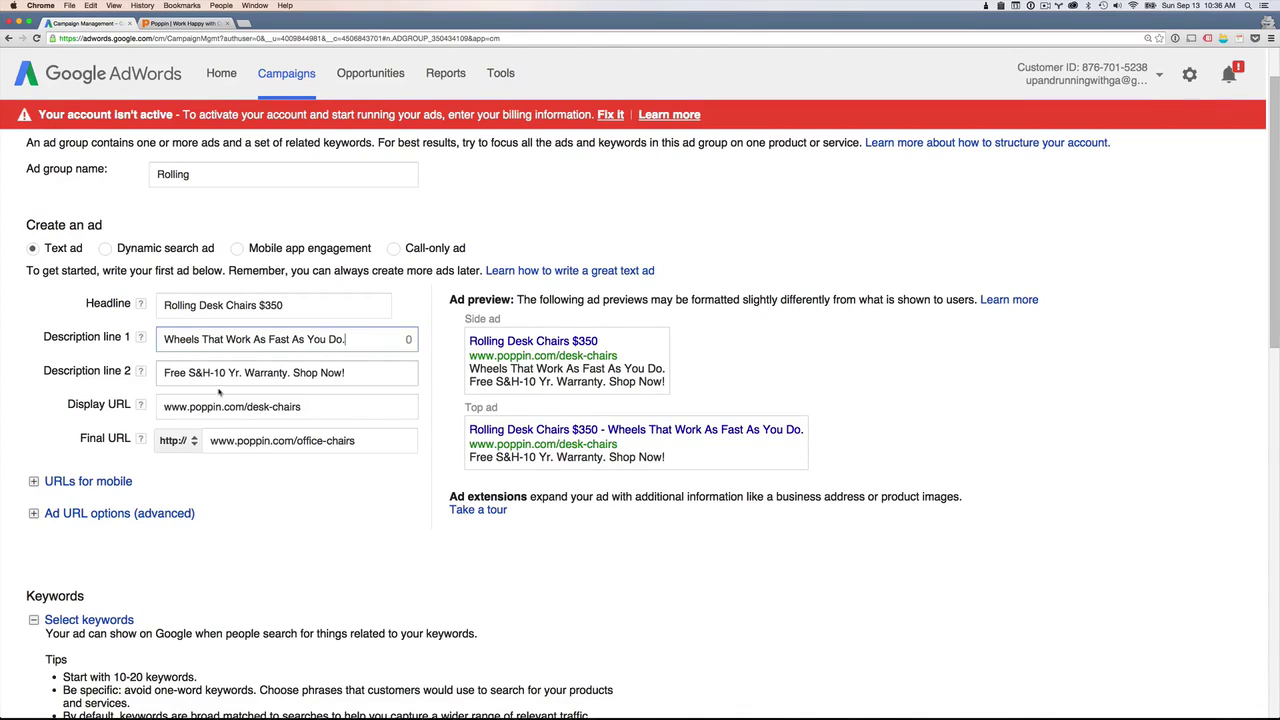
# Review the wording of description line 2, including its free shipping offer, warranty and call to action
pyautogui.moveTo(172, 372); pyautogui.dragTo(350, 374)
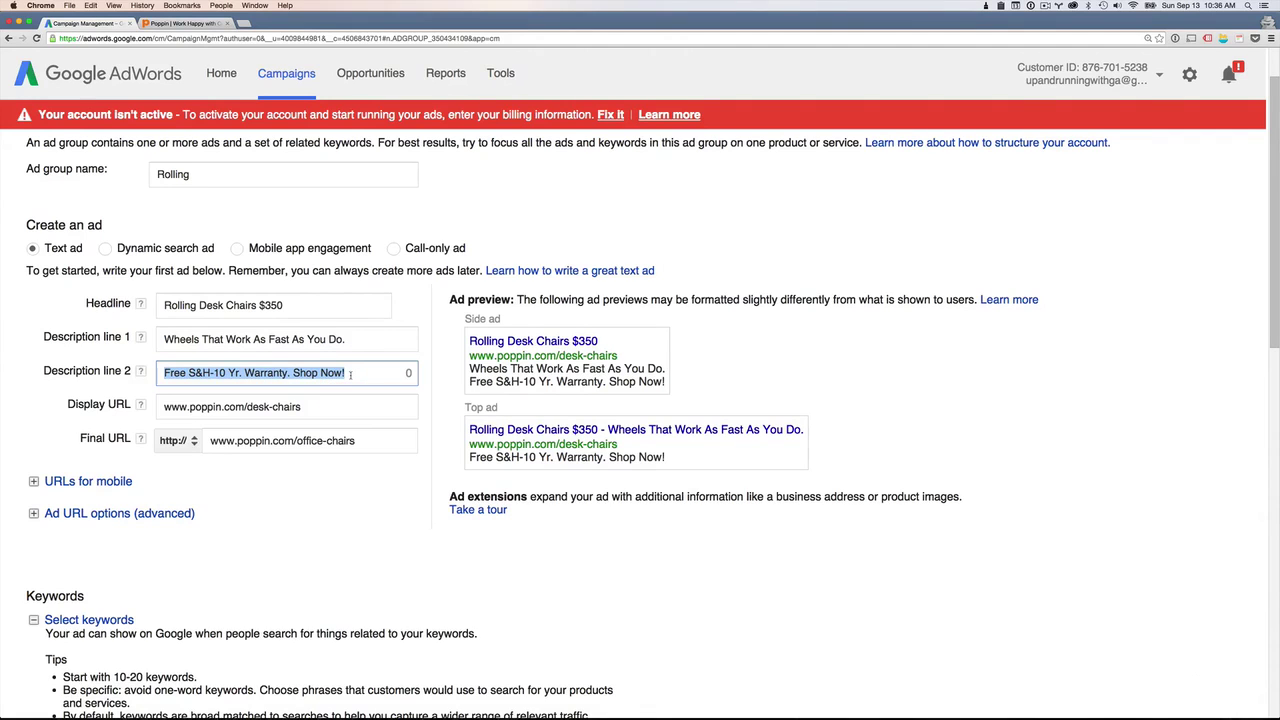
pyautogui.click(318, 372)
pyautogui.moveTo(292, 372); pyautogui.dragTo(363, 372)
pyautogui.click(365, 373)
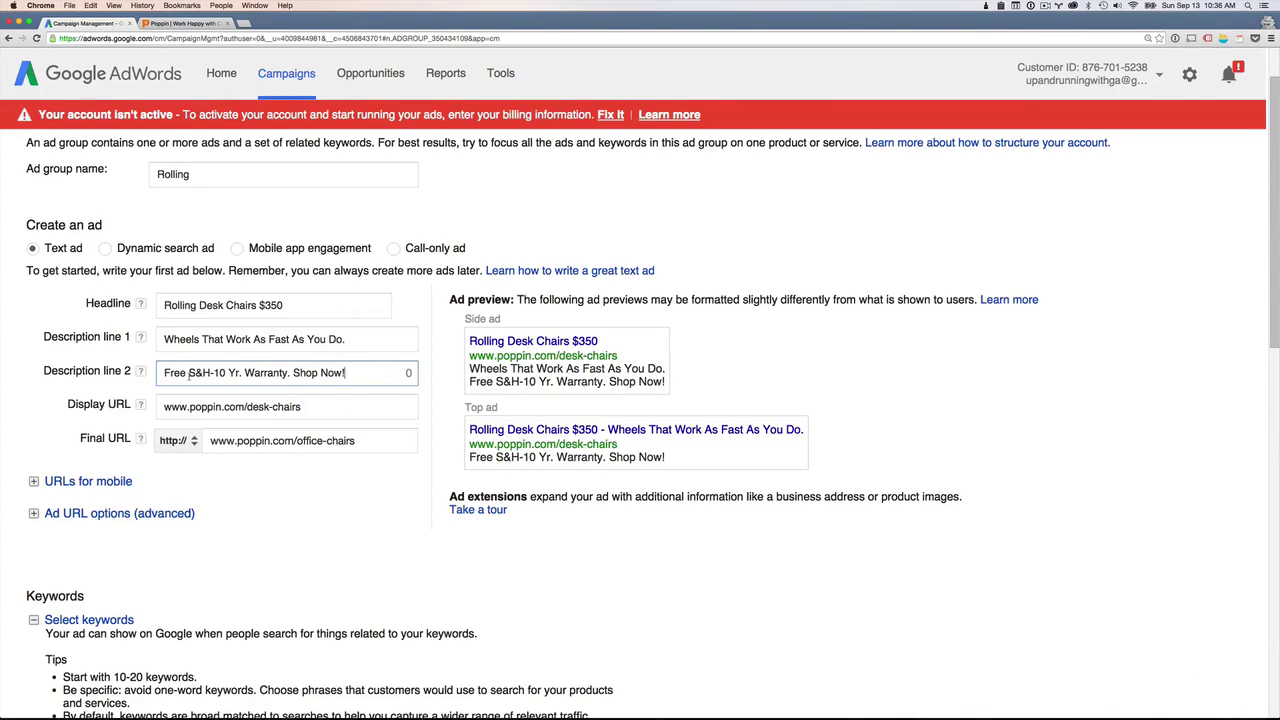
pyautogui.moveTo(161, 372)
pyautogui.mouseDown()
pyautogui.moveTo(291, 373)
pyautogui.moveTo(178, 372)
pyautogui.mouseUp()
pyautogui.moveTo(292, 372); pyautogui.dragTo(351, 374)
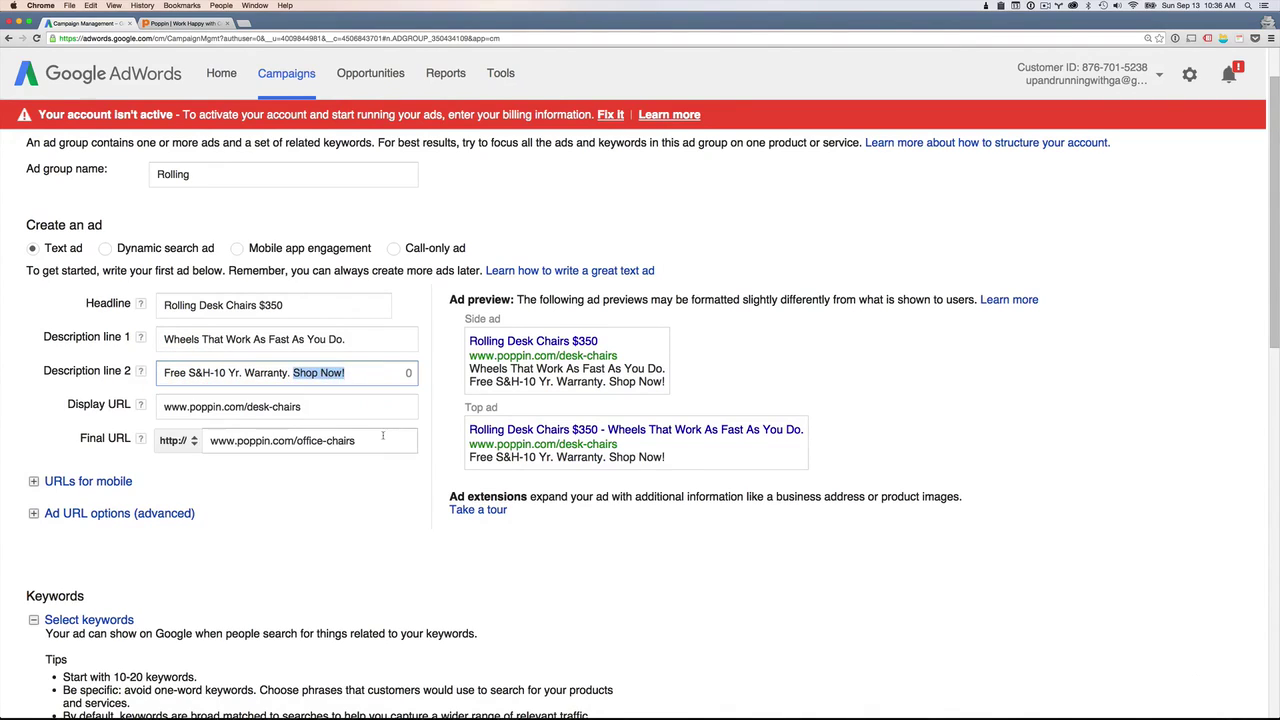
pyautogui.click(358, 374)
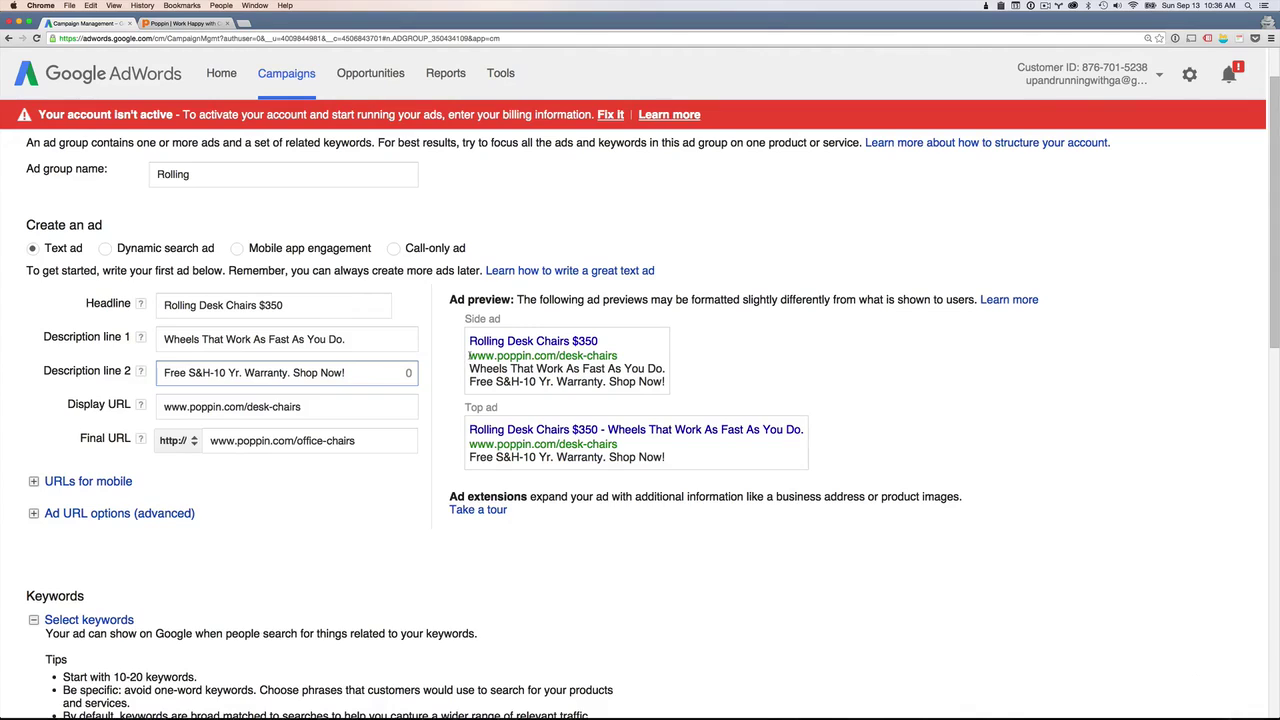
pyautogui.moveTo(469, 356); pyautogui.dragTo(621, 356)
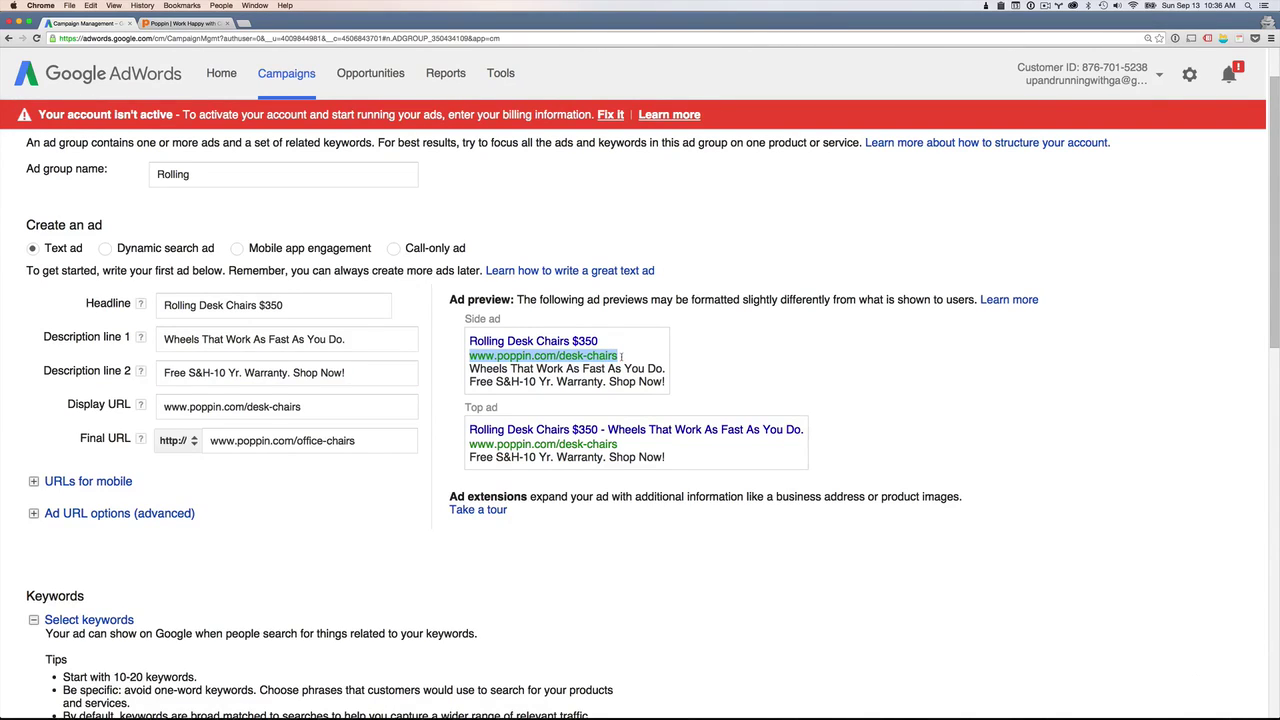
pyautogui.click(622, 356)
pyautogui.click(629, 354)
pyautogui.click(246, 407)
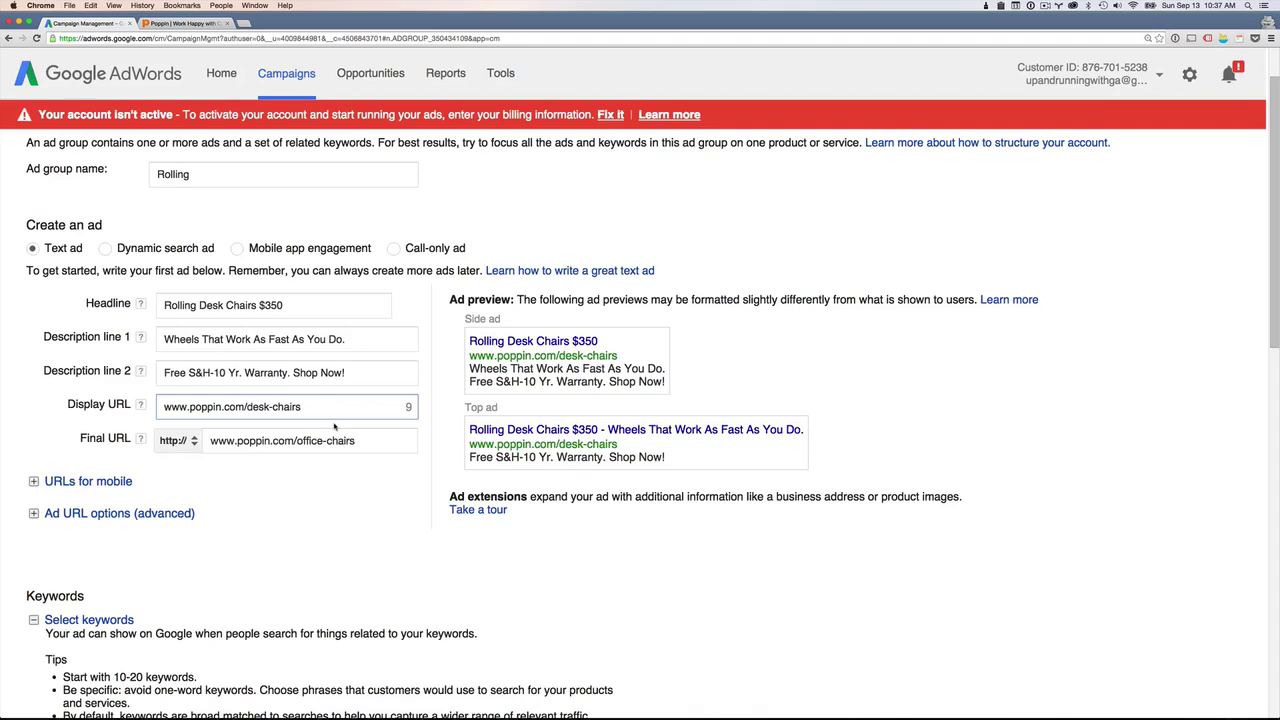
pyautogui.write('rolling')
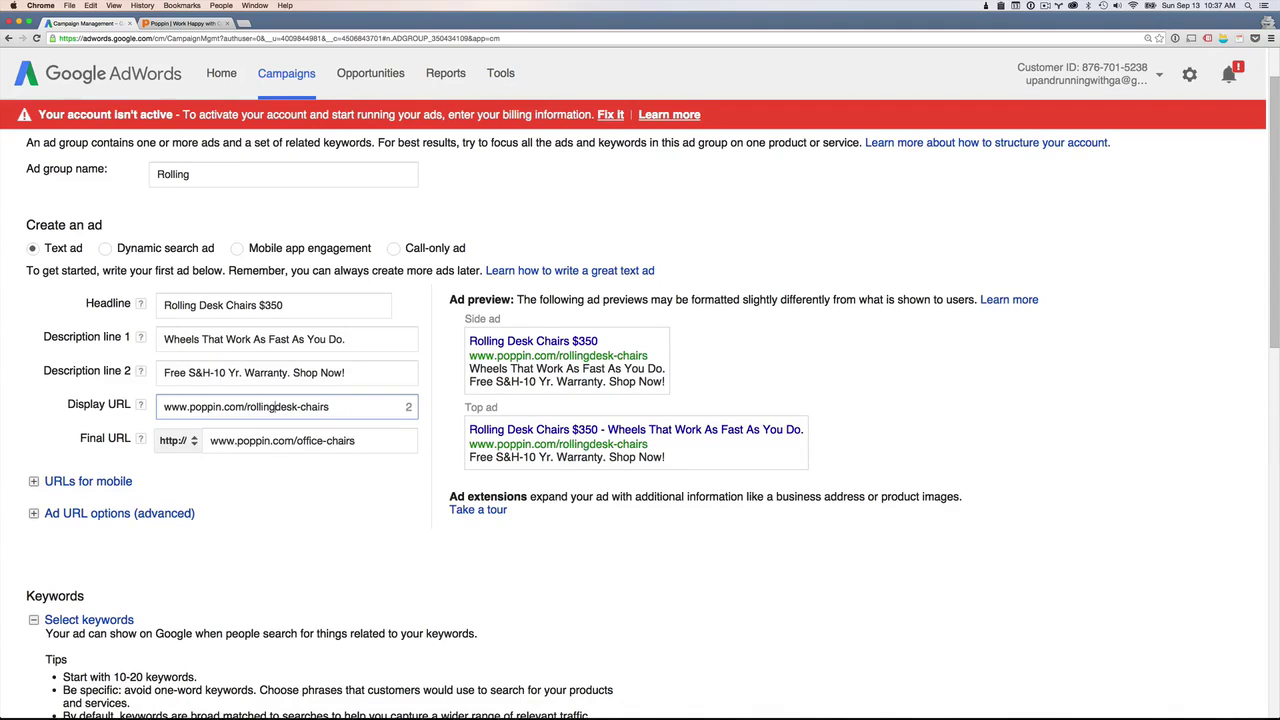
pyautogui.write('-')
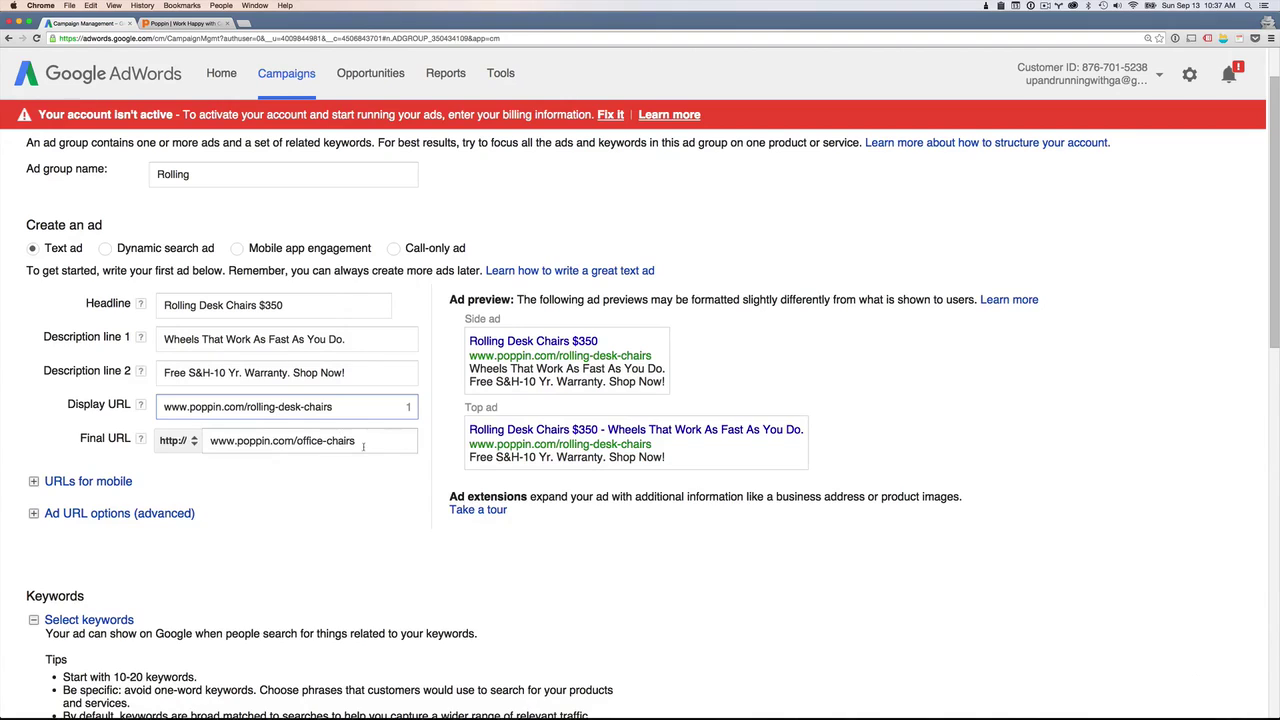
# Switch to the Poppin website and open the Rolling Desk Chairs category within its desk chair furniture
pyautogui.click(365, 445)
pyautogui.moveTo(381, 441); pyautogui.dragTo(204, 438)
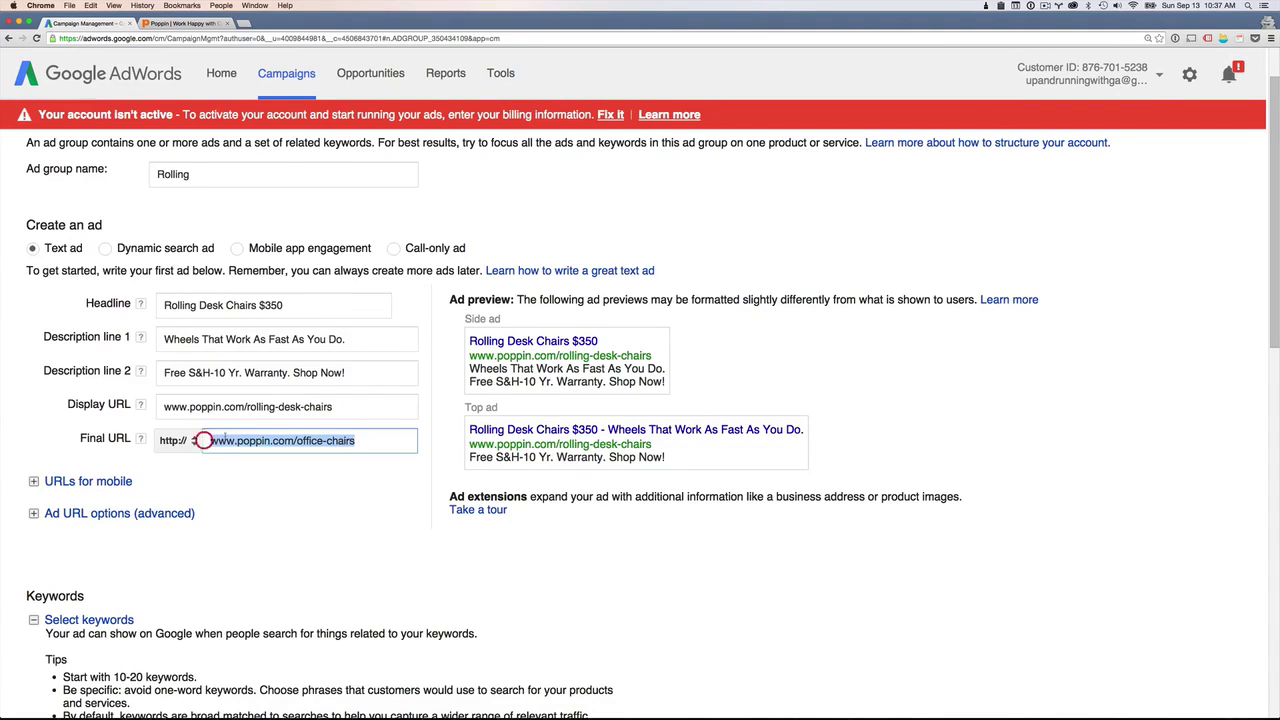
pyautogui.click(182, 23)
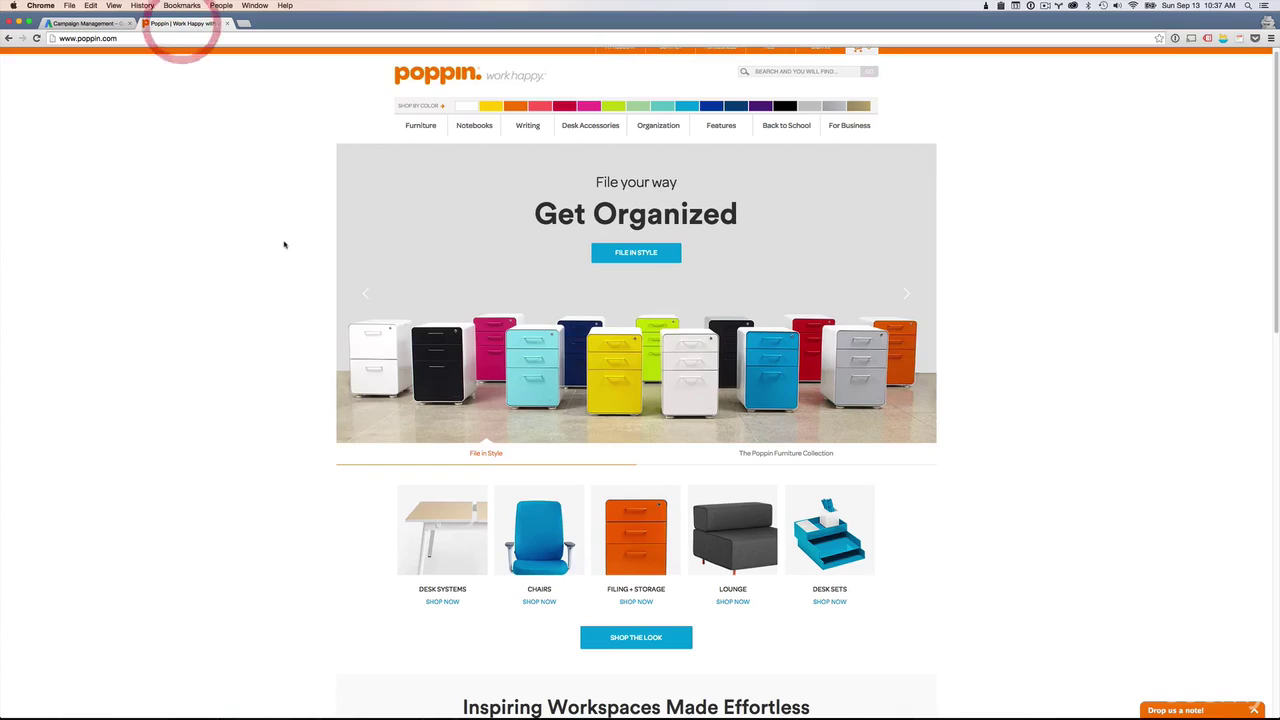
pyautogui.moveTo(423, 127)
pyautogui.click(425, 182)
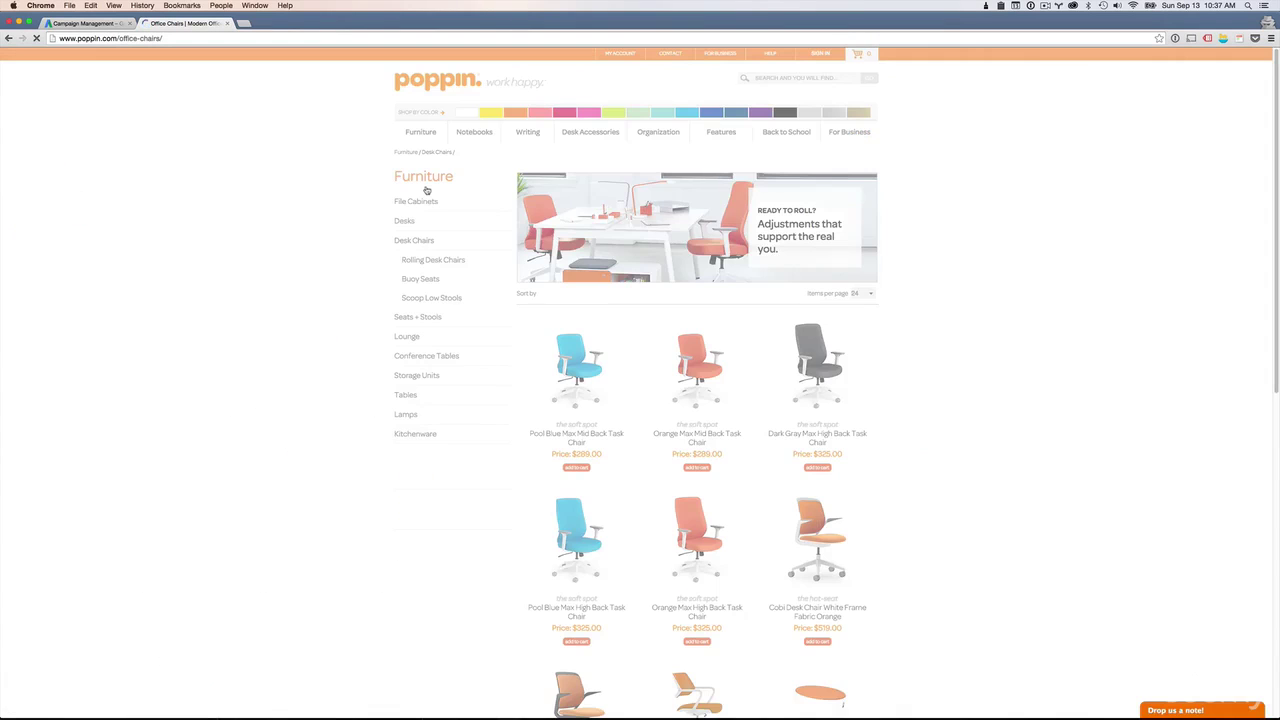
pyautogui.click(455, 263)
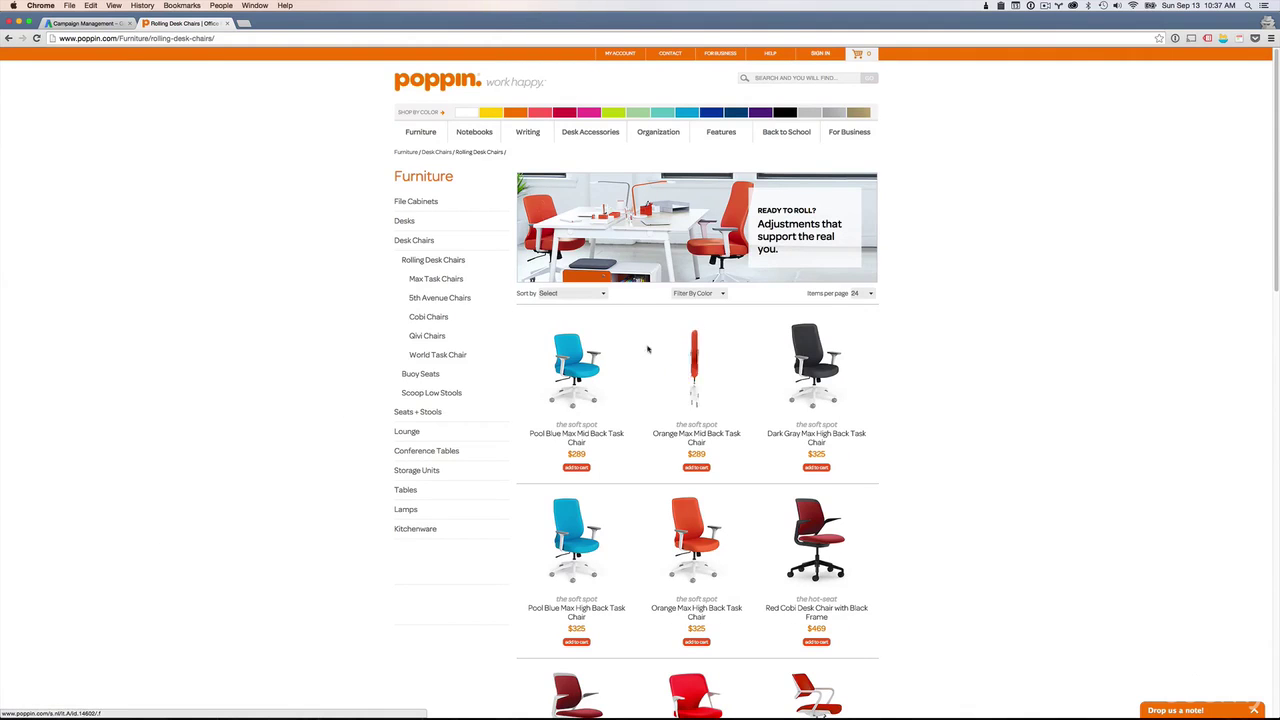
# Look through the rolling desk chair listings and copy the category page's web address
pyautogui.scroll(-1, 830, 385)
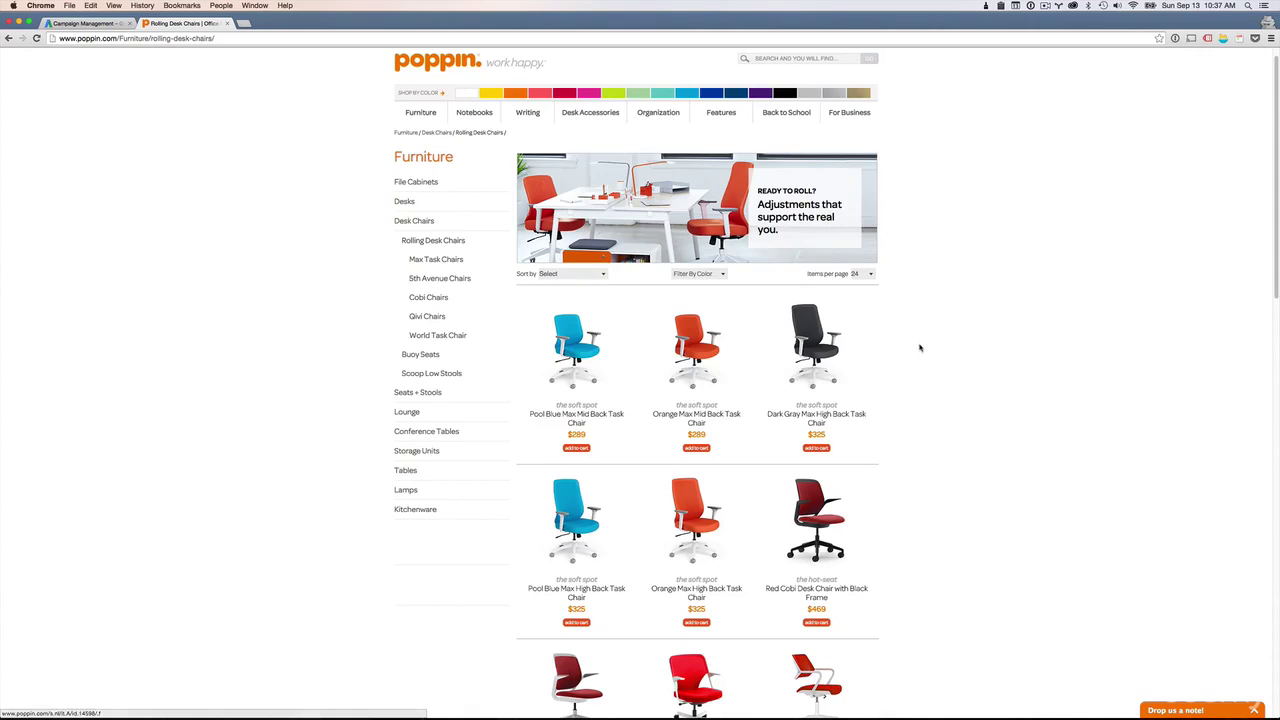
pyautogui.scroll(-10, 917, 344)
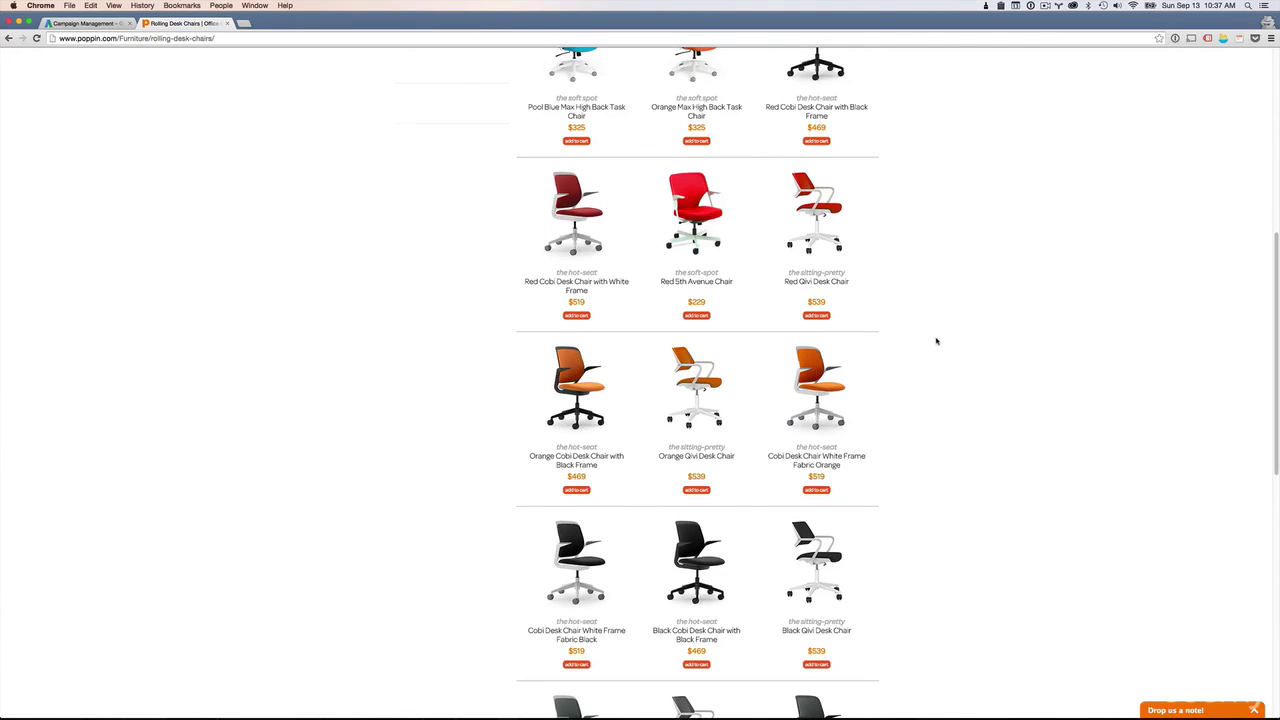
pyautogui.scroll(6, 935, 340)
pyautogui.scroll(4, 938, 343)
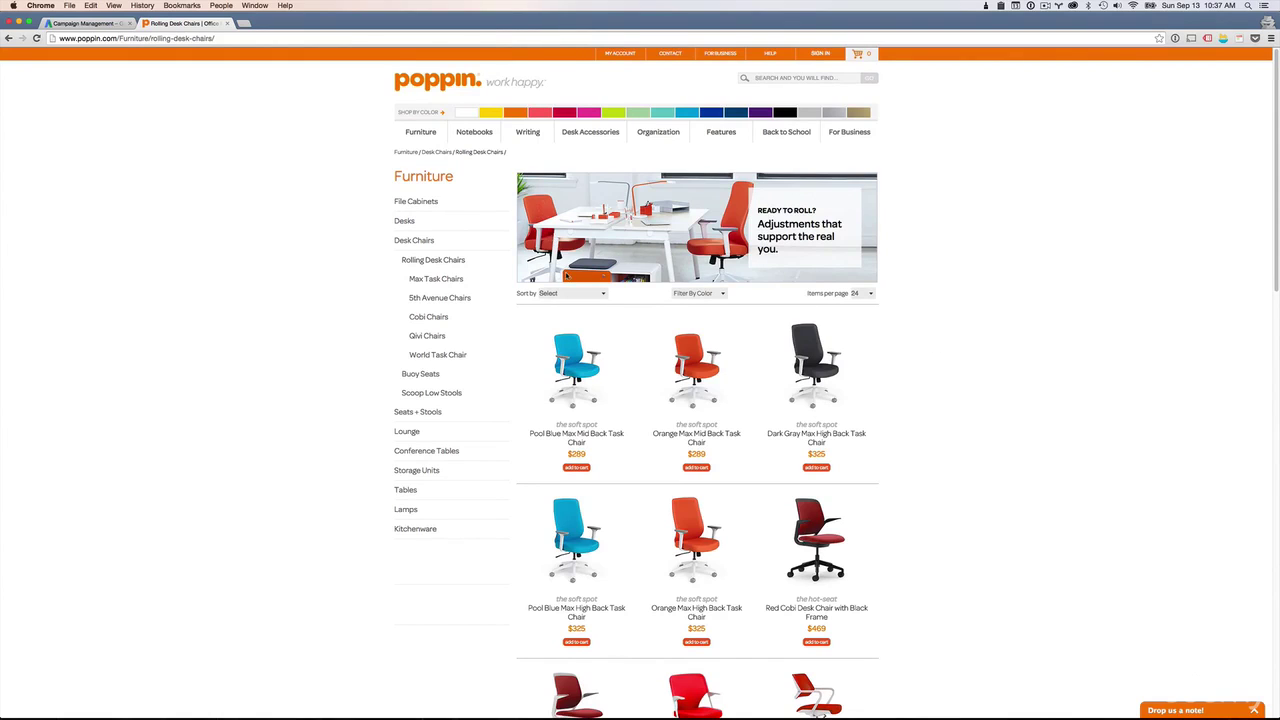
pyautogui.click(196, 38)
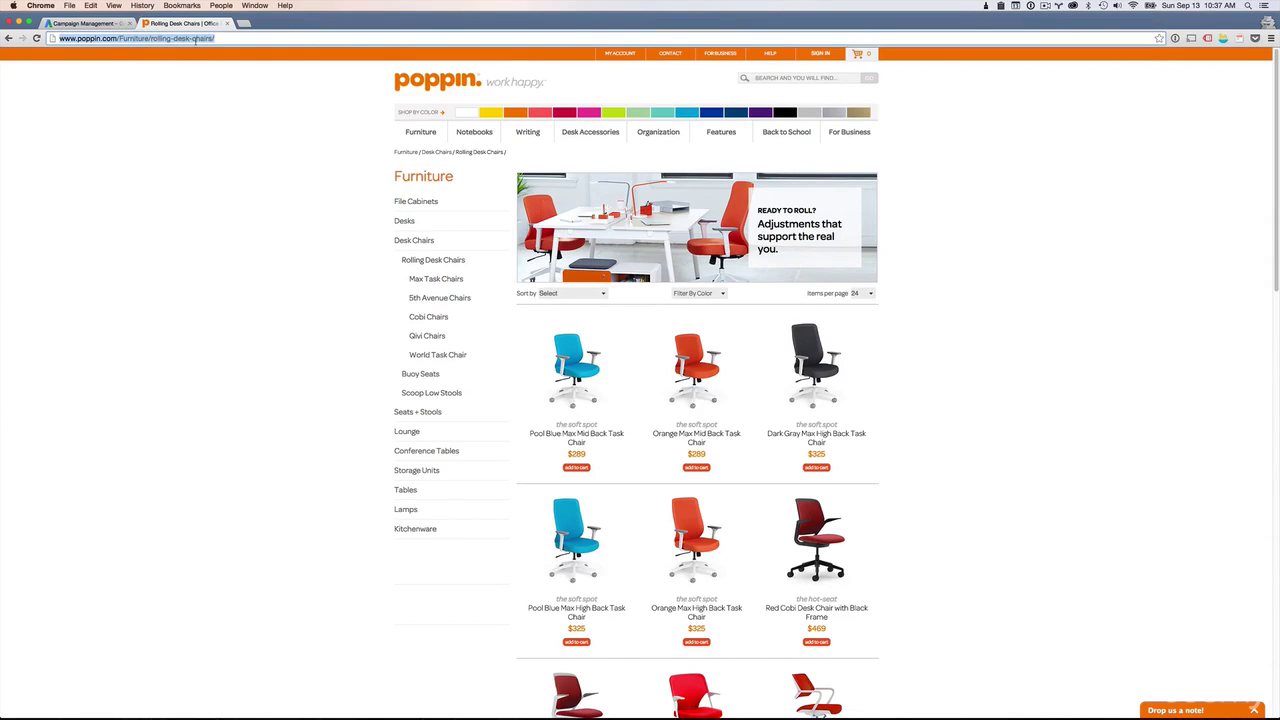
pyautogui.press('super+c')
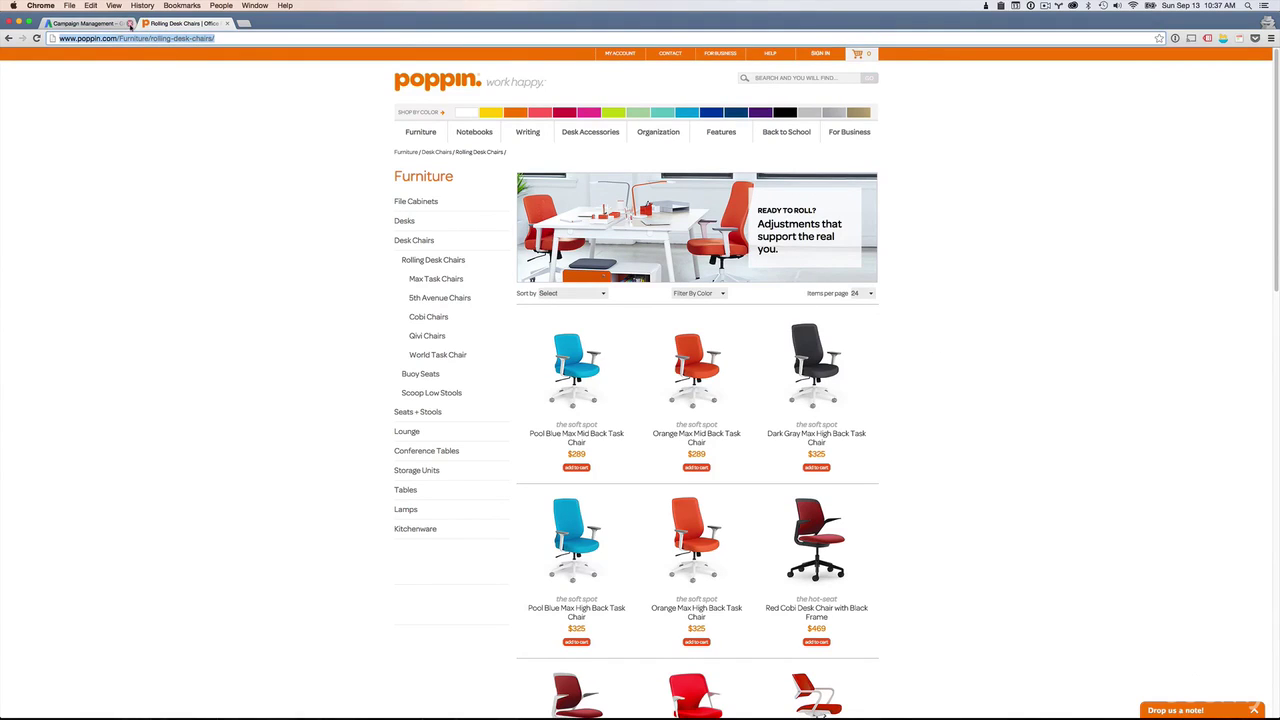
pyautogui.click(68, 25)
pyautogui.tripleClick(305, 441)
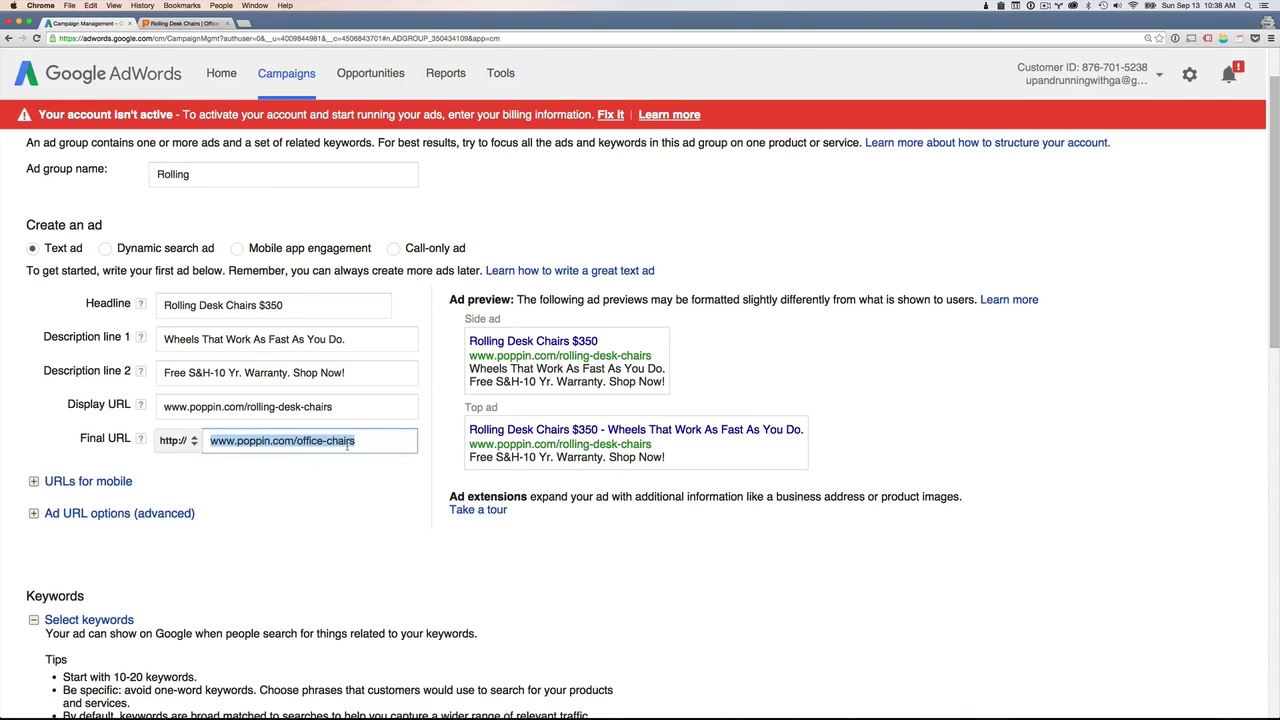
pyautogui.press('super+v')
pyautogui.moveTo(287, 441); pyautogui.dragTo(458, 462)
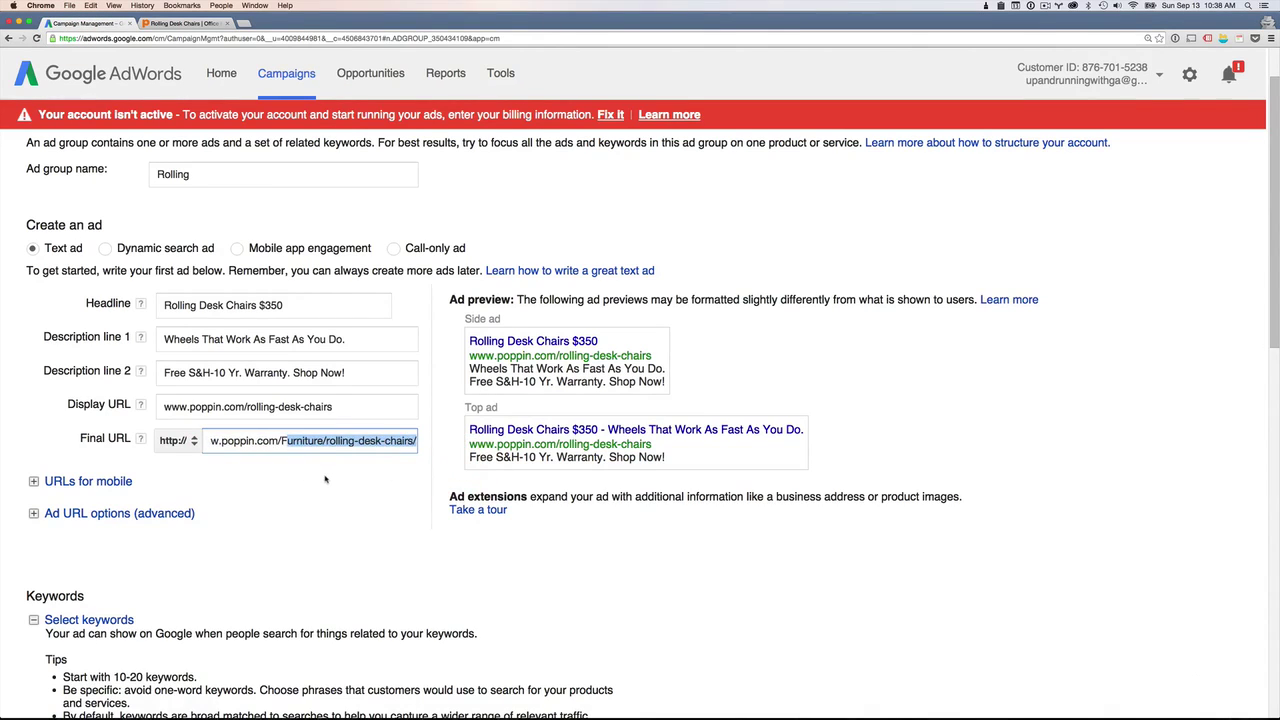
pyautogui.click(391, 545)
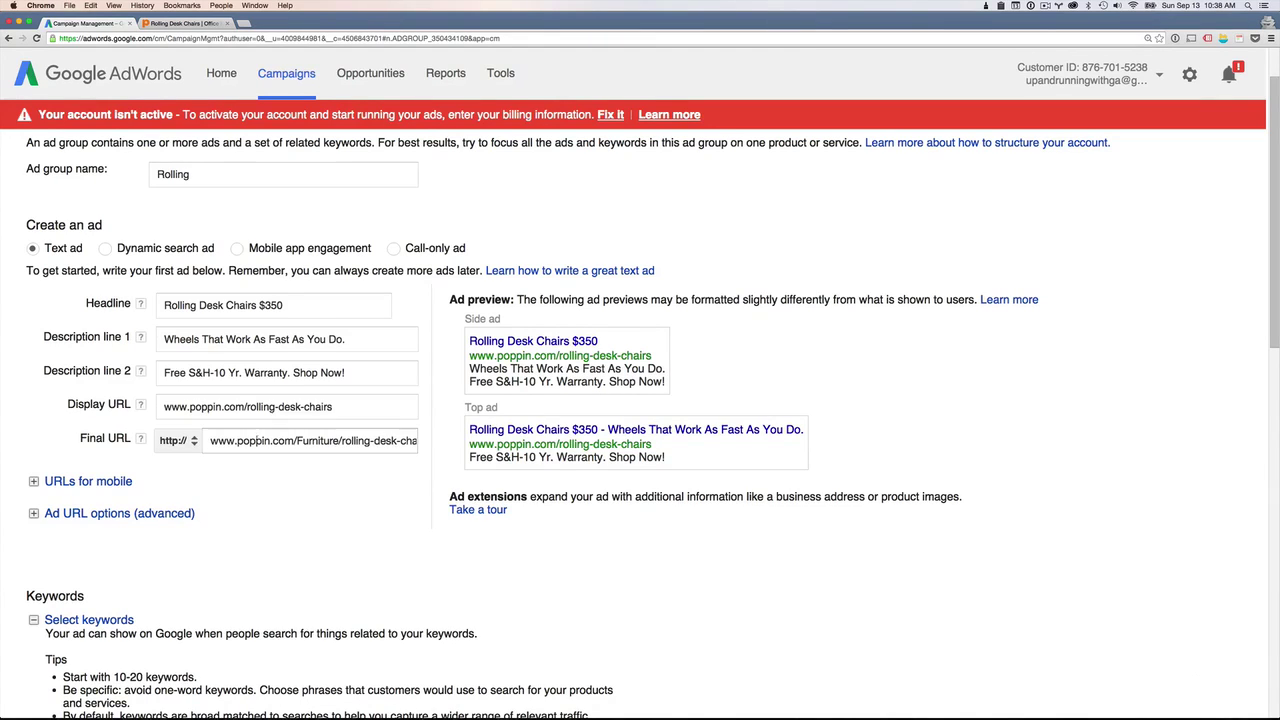
pyautogui.moveTo(212, 445); pyautogui.dragTo(462, 446)
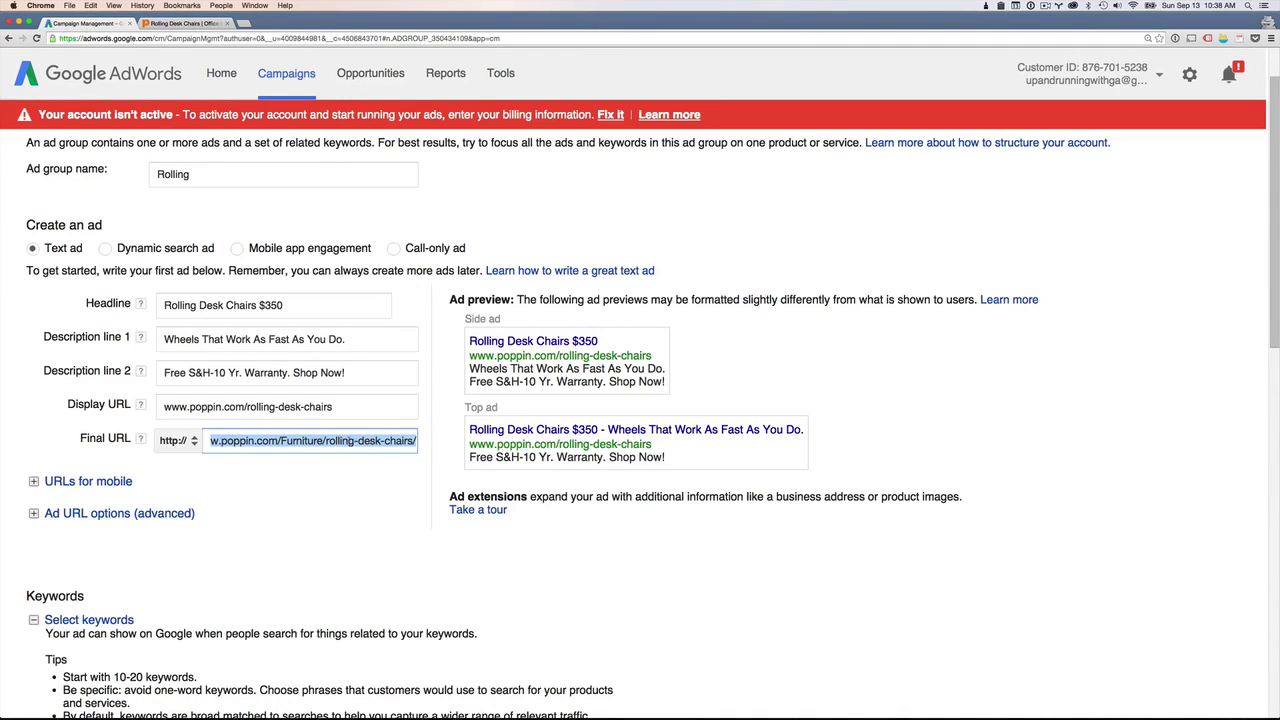
pyautogui.click(356, 490)
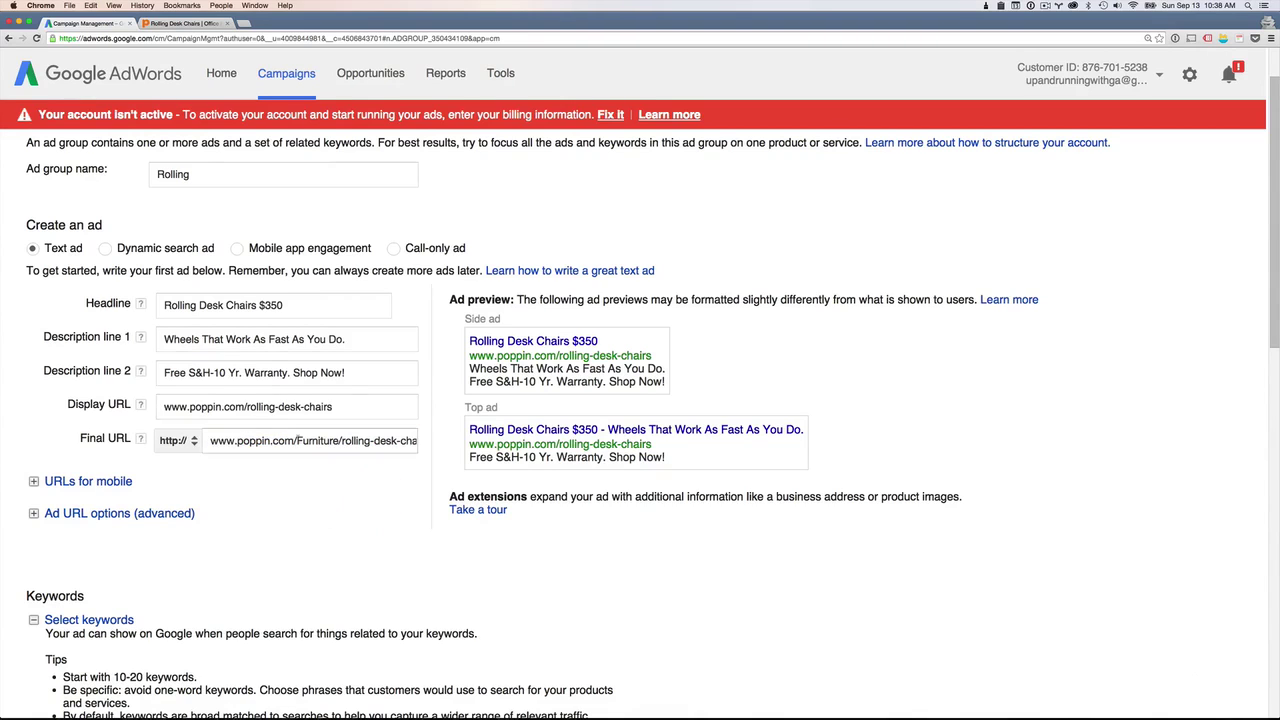
# Expand the URLs for mobile section to inspect the Mobile URL field, and collapse it again
pyautogui.scroll(-2, 286, 553)
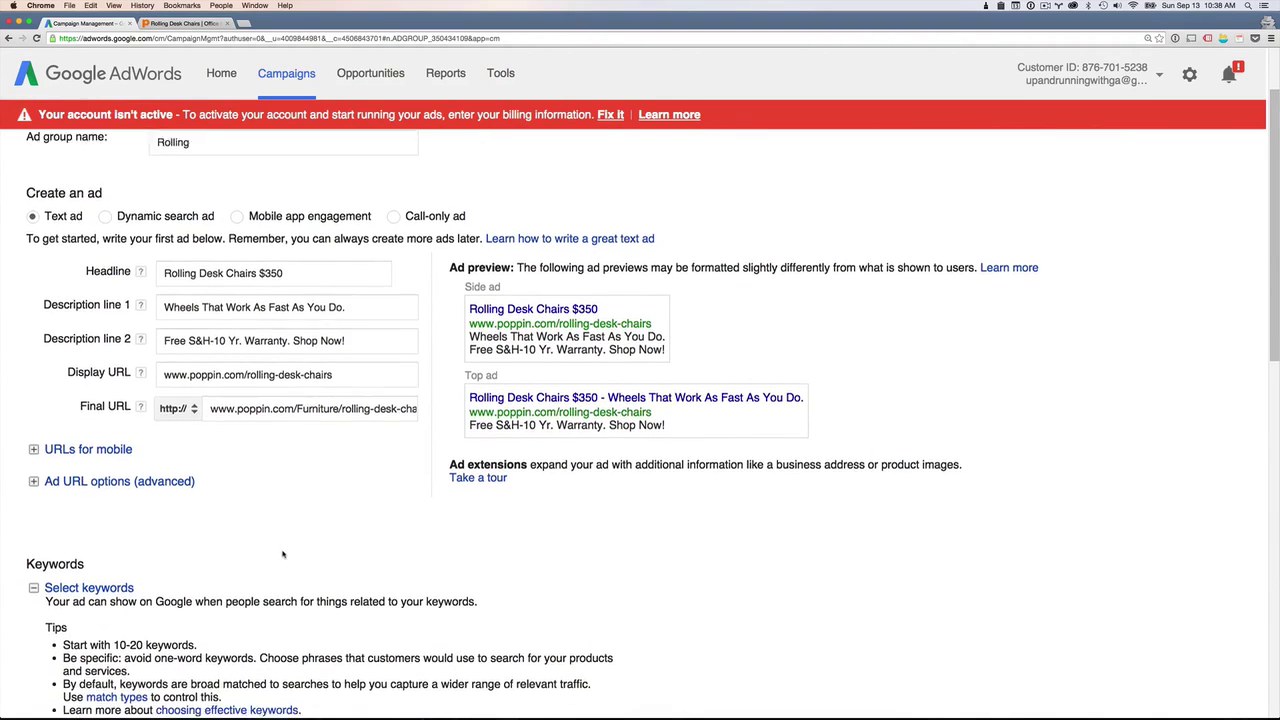
pyautogui.click(103, 432)
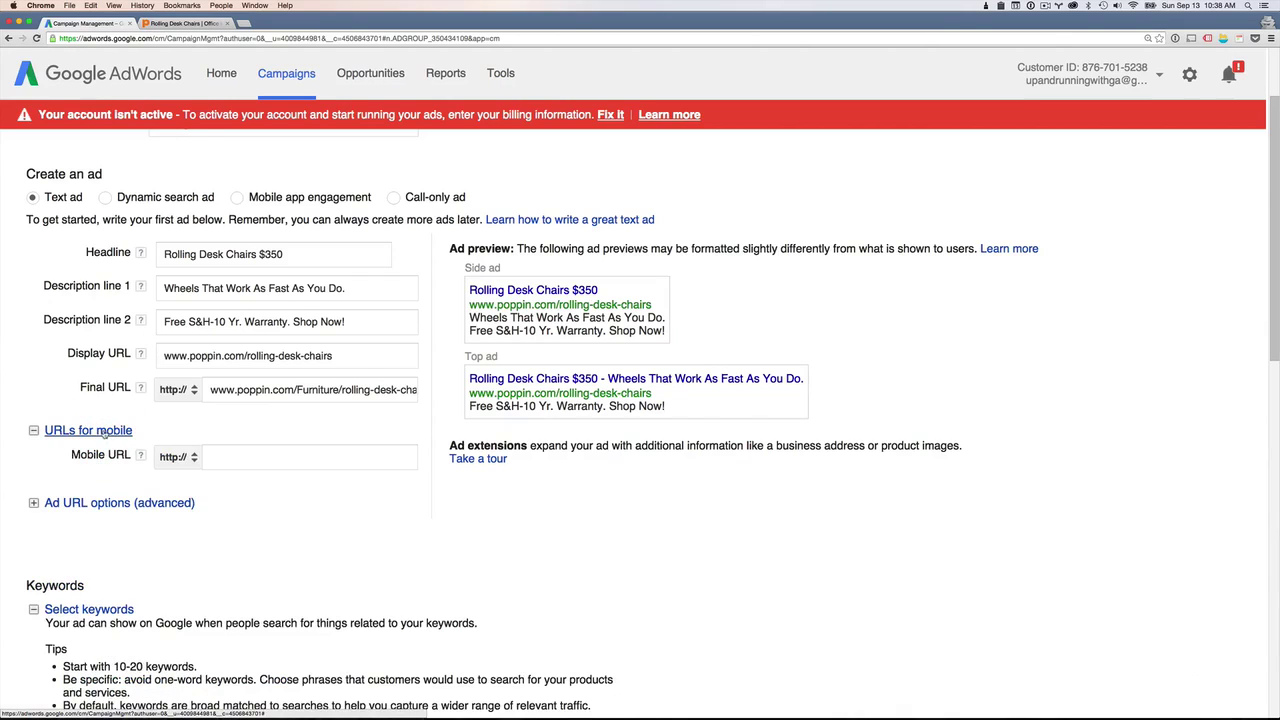
pyautogui.click(241, 462)
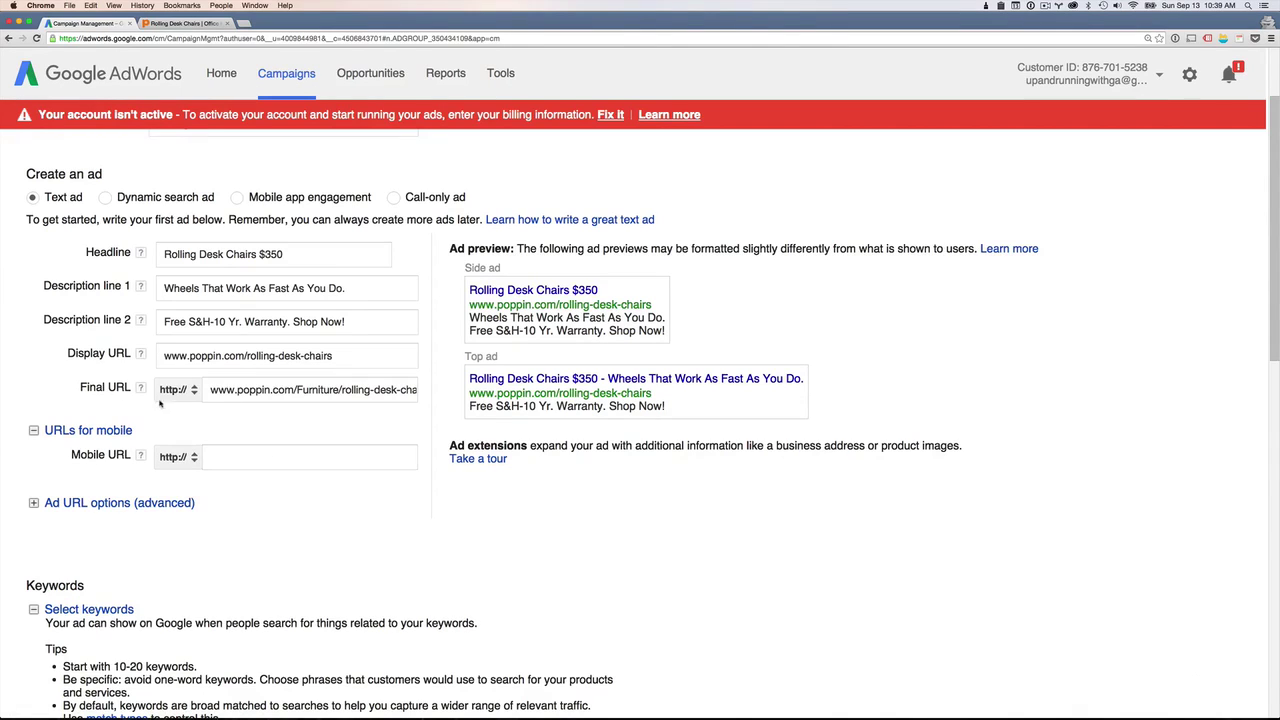
pyautogui.click(88, 432)
pyautogui.scroll(-1, 225, 513)
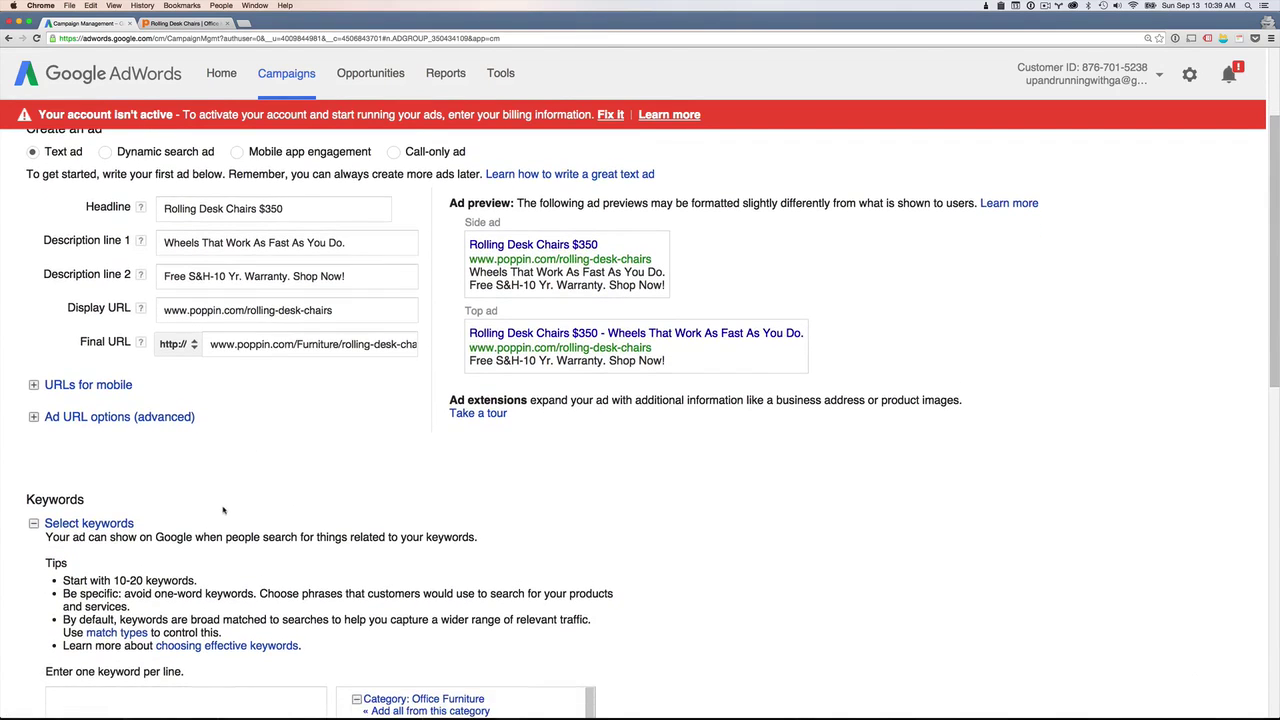
# Expand the advanced ad URL options to inspect the tracking template and custom parameter fields, and collapse them again
pyautogui.click(180, 417)
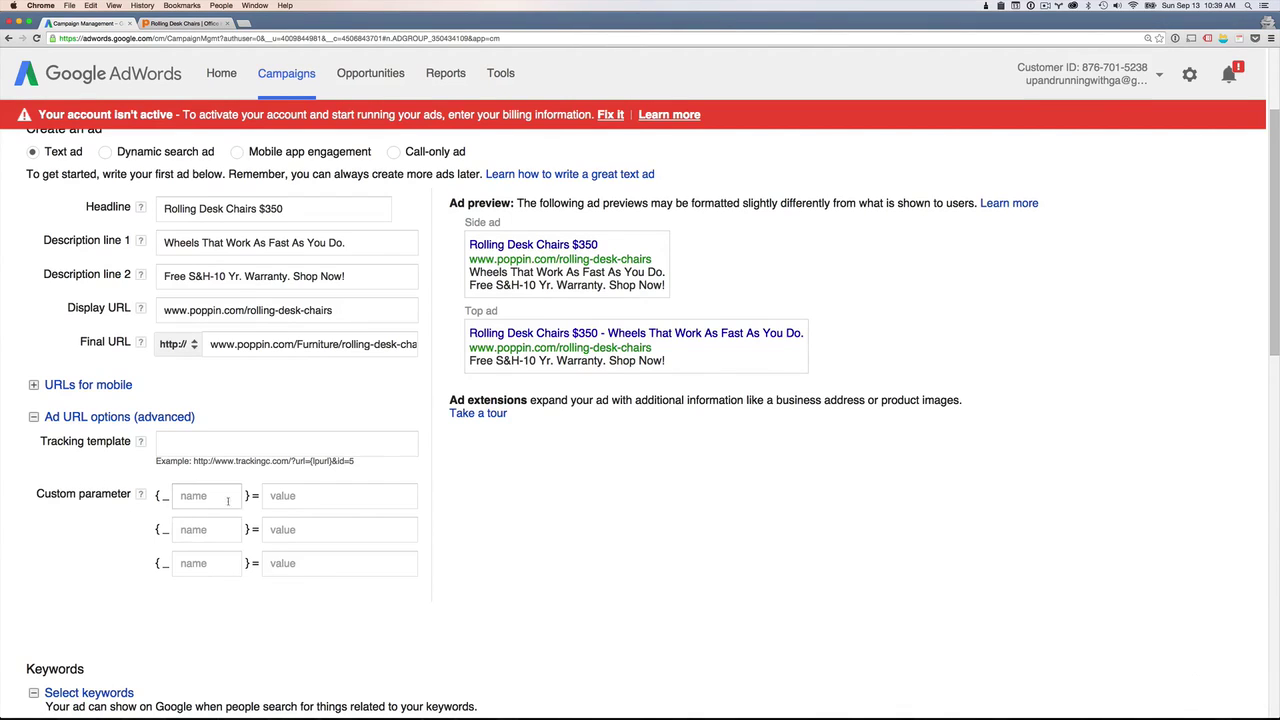
pyautogui.click(100, 418)
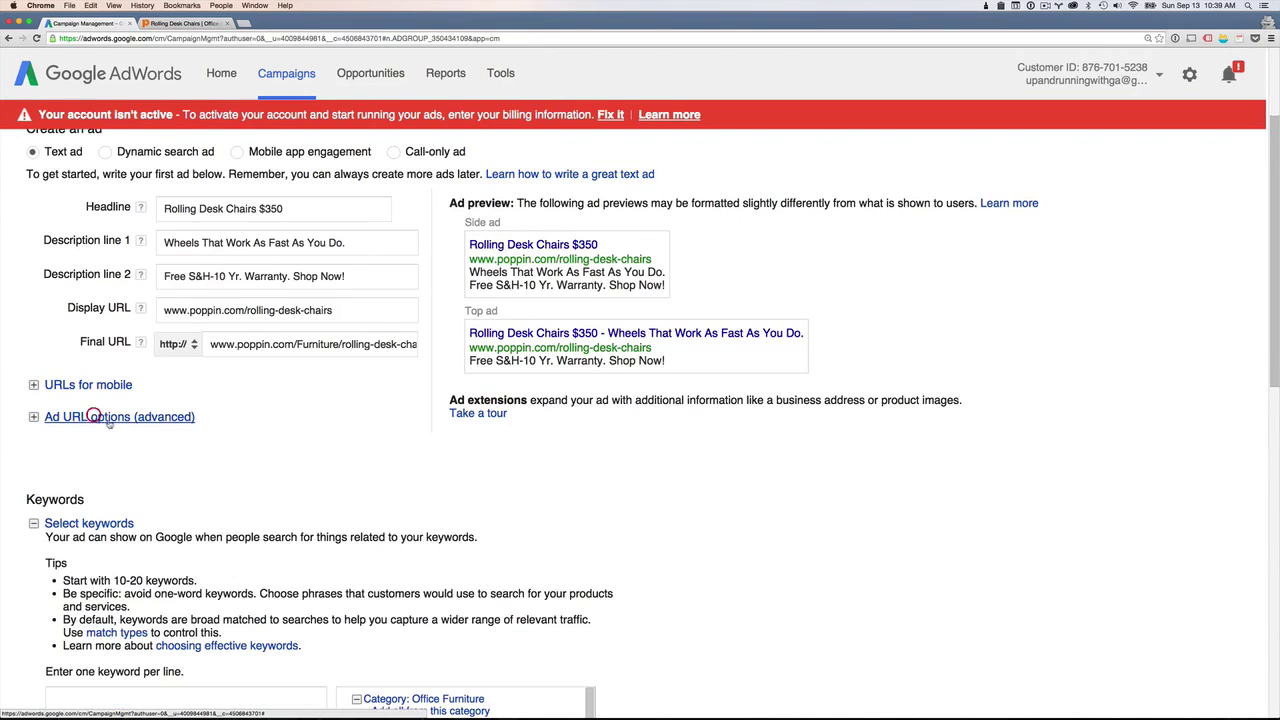
# Look over the keyword entry box and the suggested keywords in the Office Furniture category
pyautogui.scroll(-1, 356, 549)
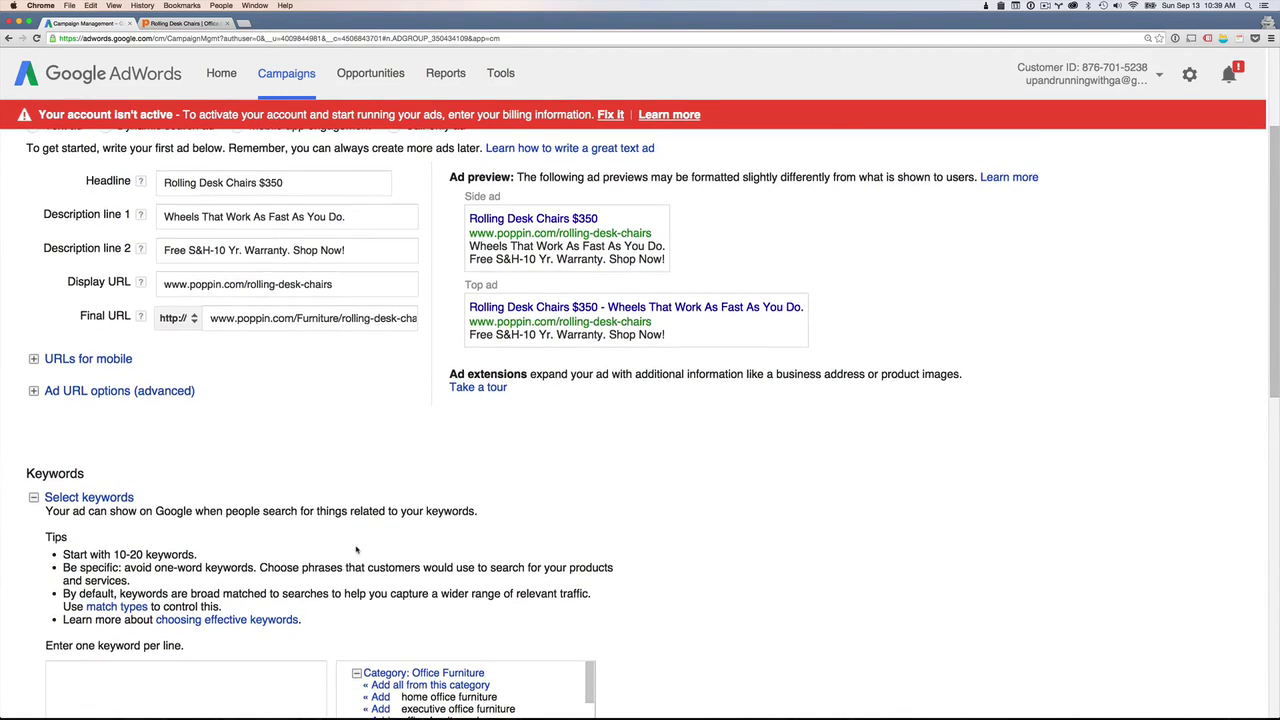
pyautogui.scroll(-10, 356, 549)
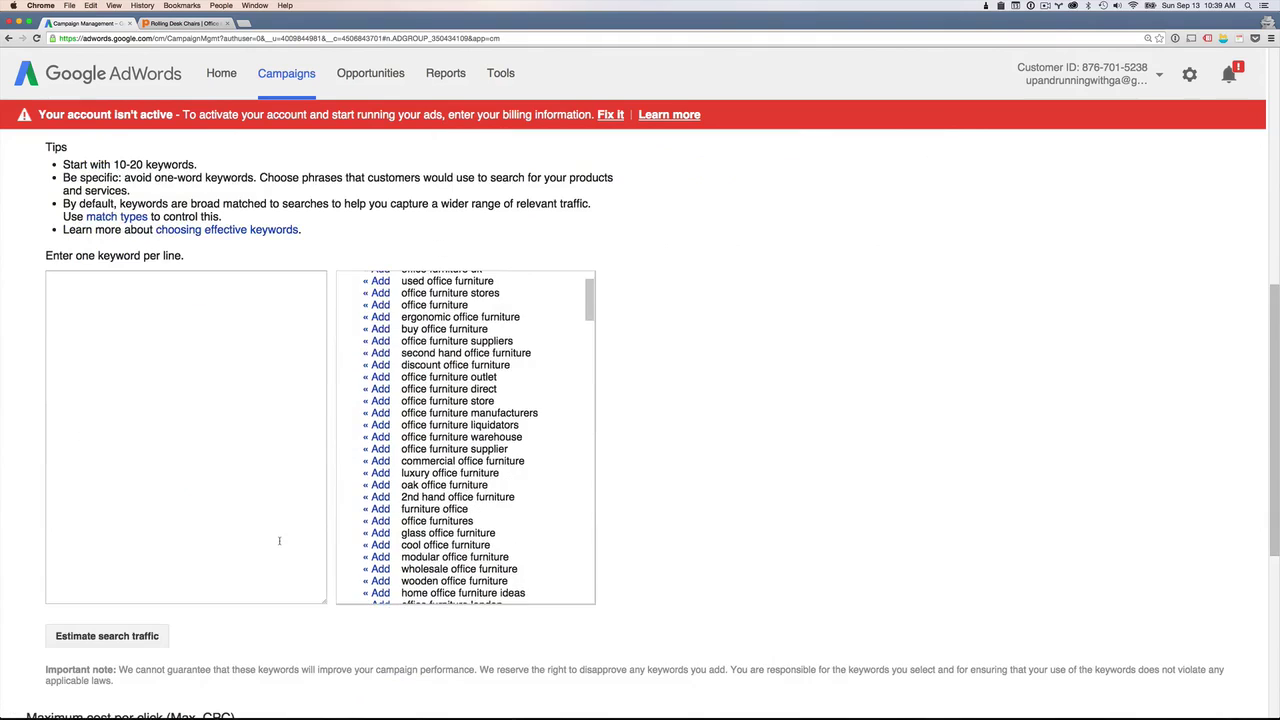
pyautogui.click(129, 332)
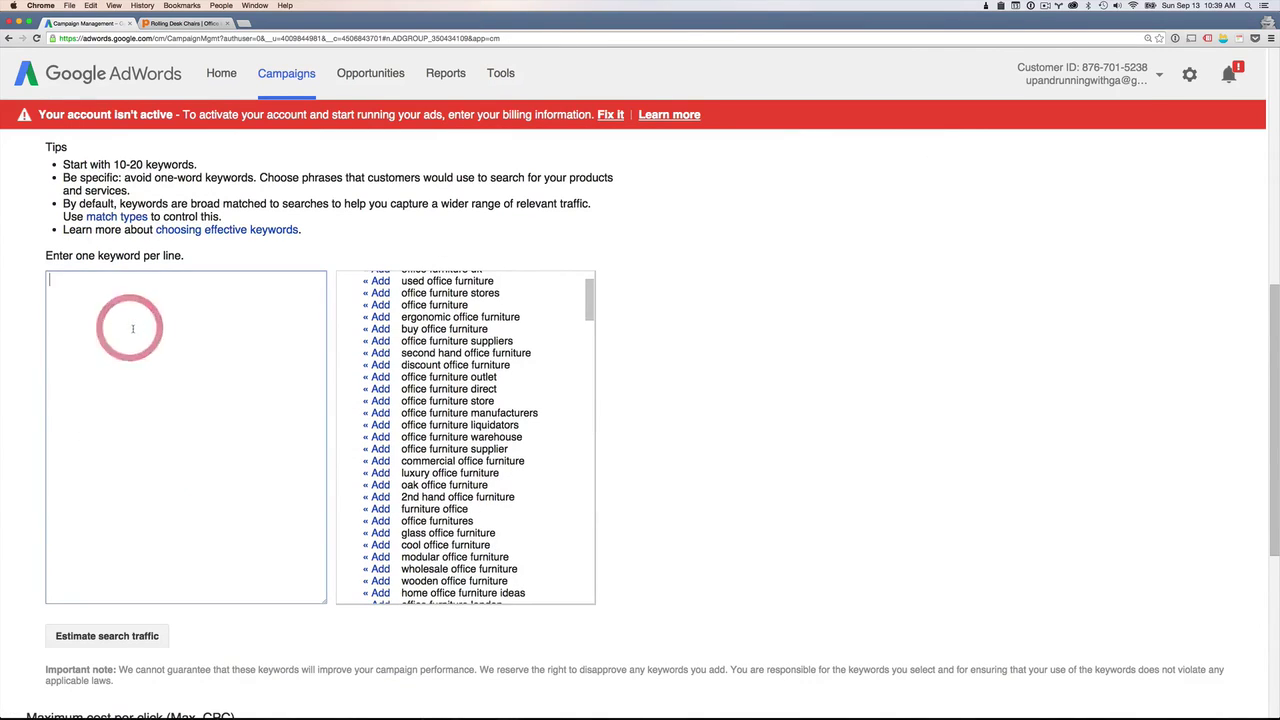
pyautogui.moveTo(591, 308); pyautogui.dragTo(591, 292)
pyautogui.click(212, 293)
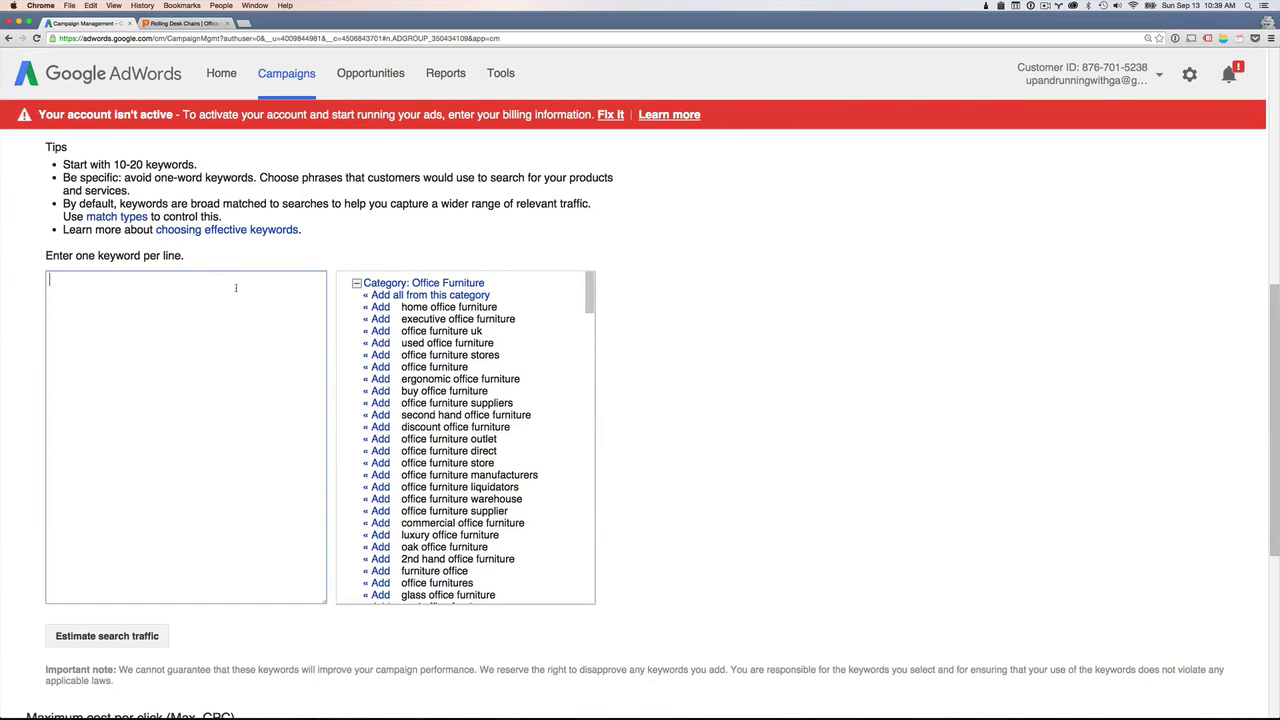
# Switch to the Poppin Keyword Planning workbook in Excel, widen the Ad Group column and filter it to show only Rolling
pyautogui.moveTo(600, 714)
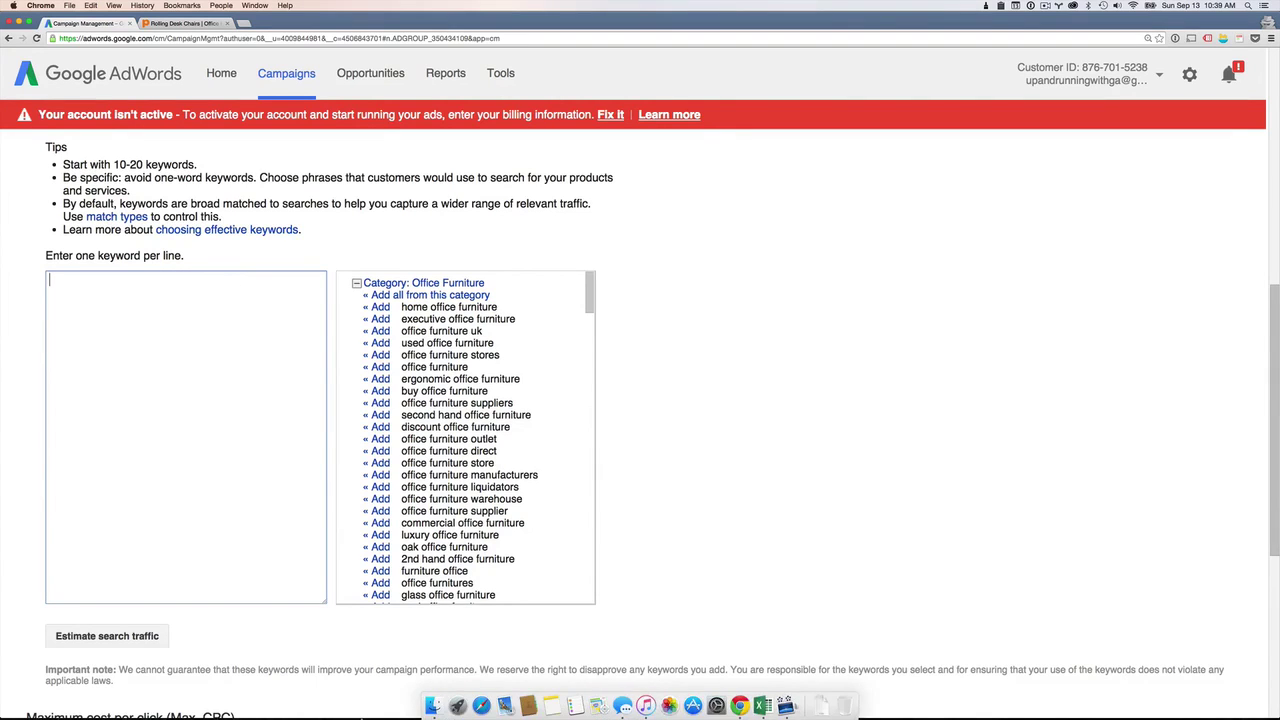
pyautogui.press('super+Tab')
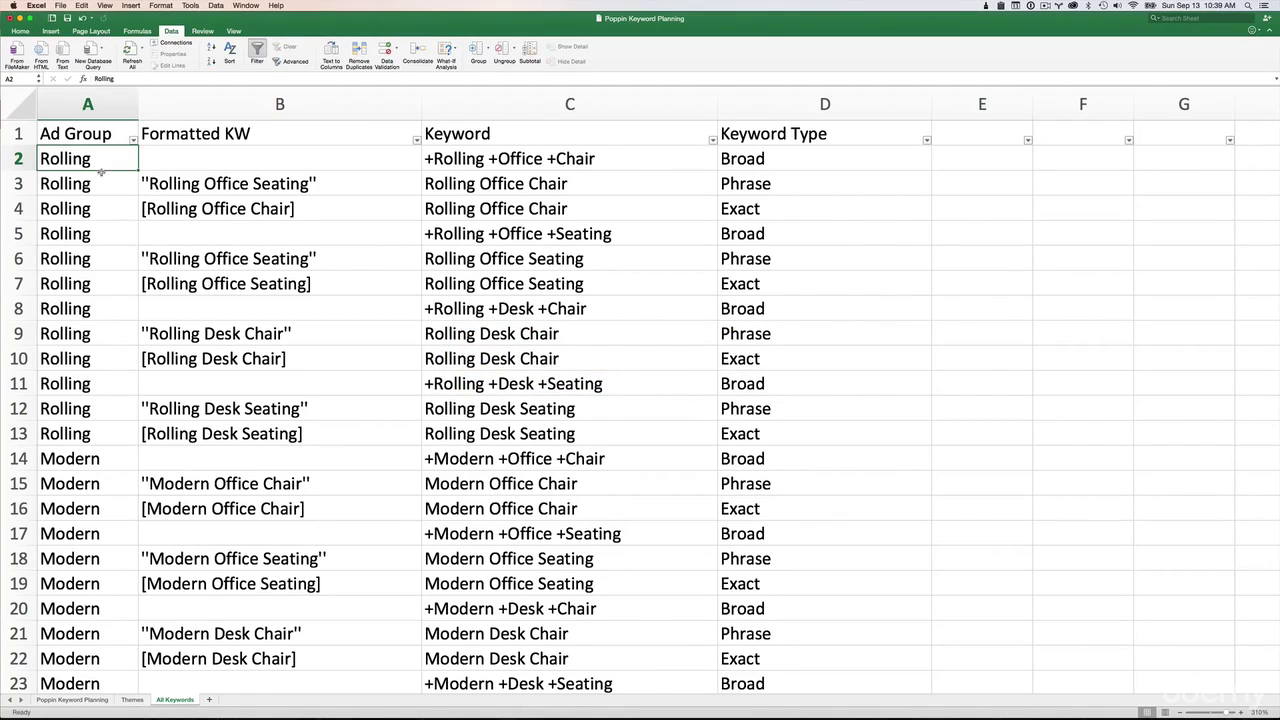
pyautogui.moveTo(138, 104); pyautogui.dragTo(223, 106)
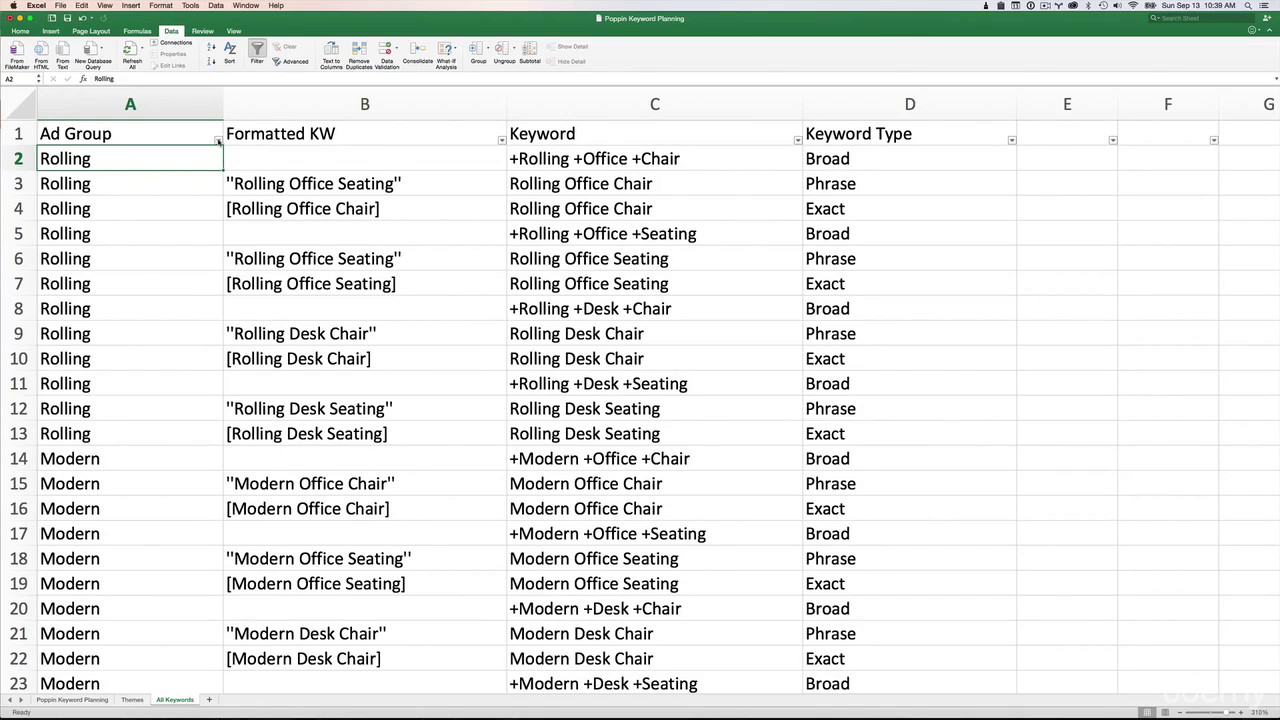
pyautogui.click(218, 140)
pyautogui.click(246, 257)
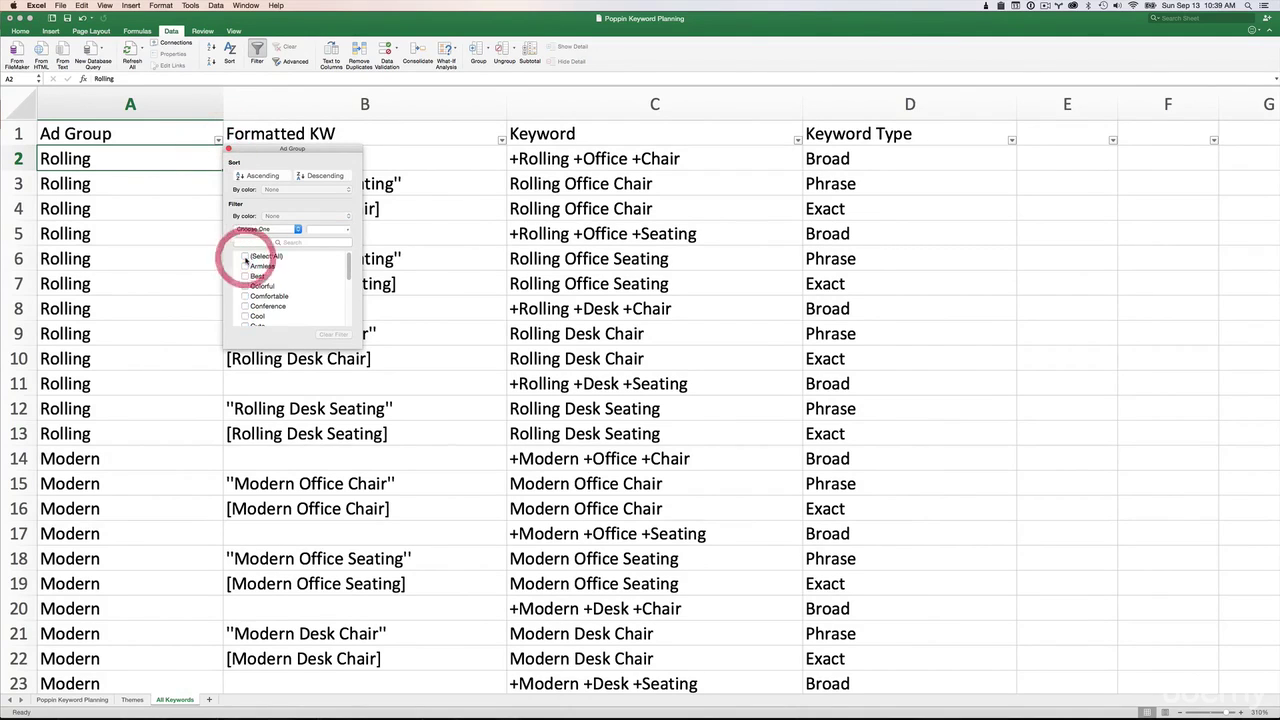
pyautogui.moveTo(347, 268); pyautogui.dragTo(352, 321)
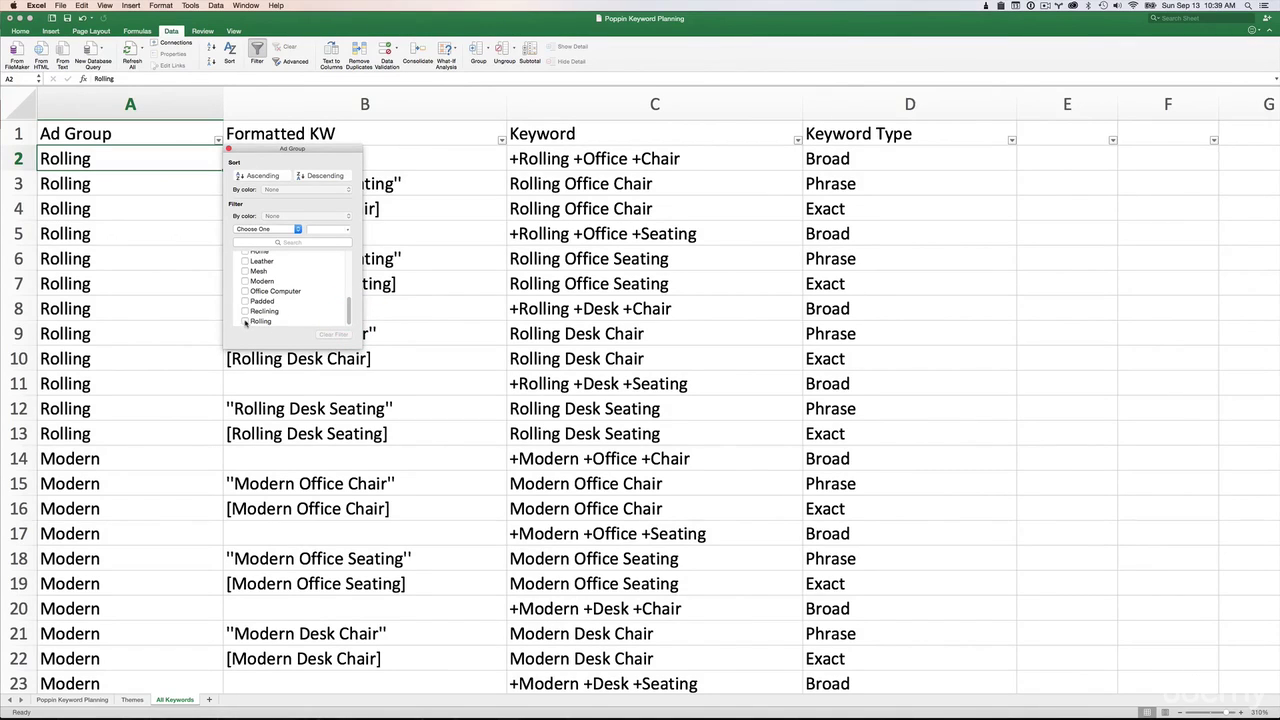
pyautogui.click(245, 322)
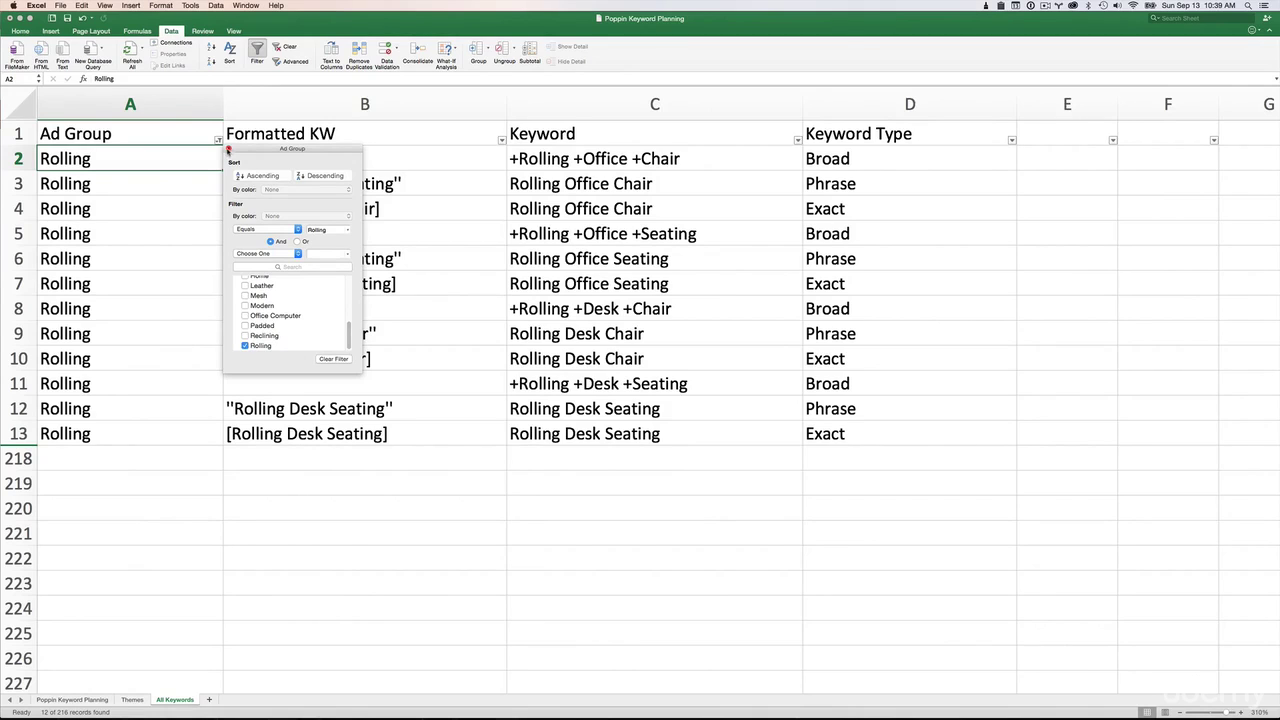
pyautogui.click(228, 148)
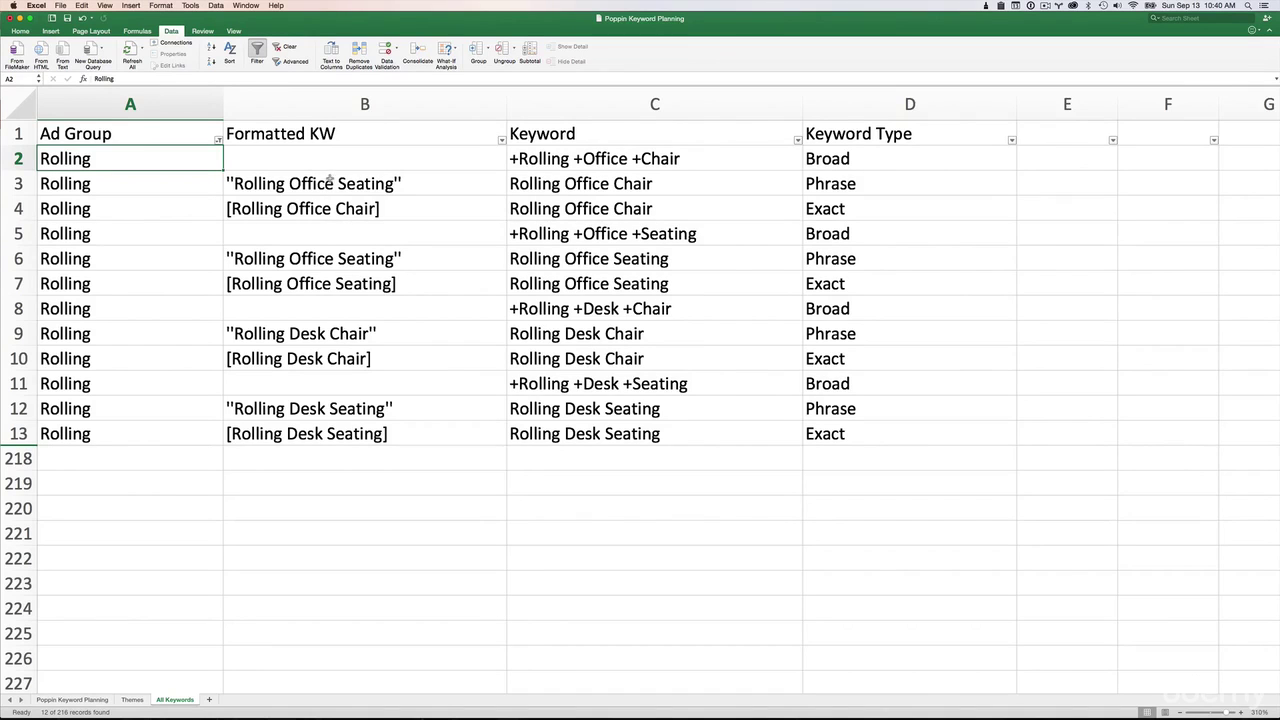
# Copy the Rolling keywords from the Formatted KW column, B3 to B13, and paste them into the AdWords keyword box
pyautogui.moveTo(330, 184); pyautogui.dragTo(372, 428)
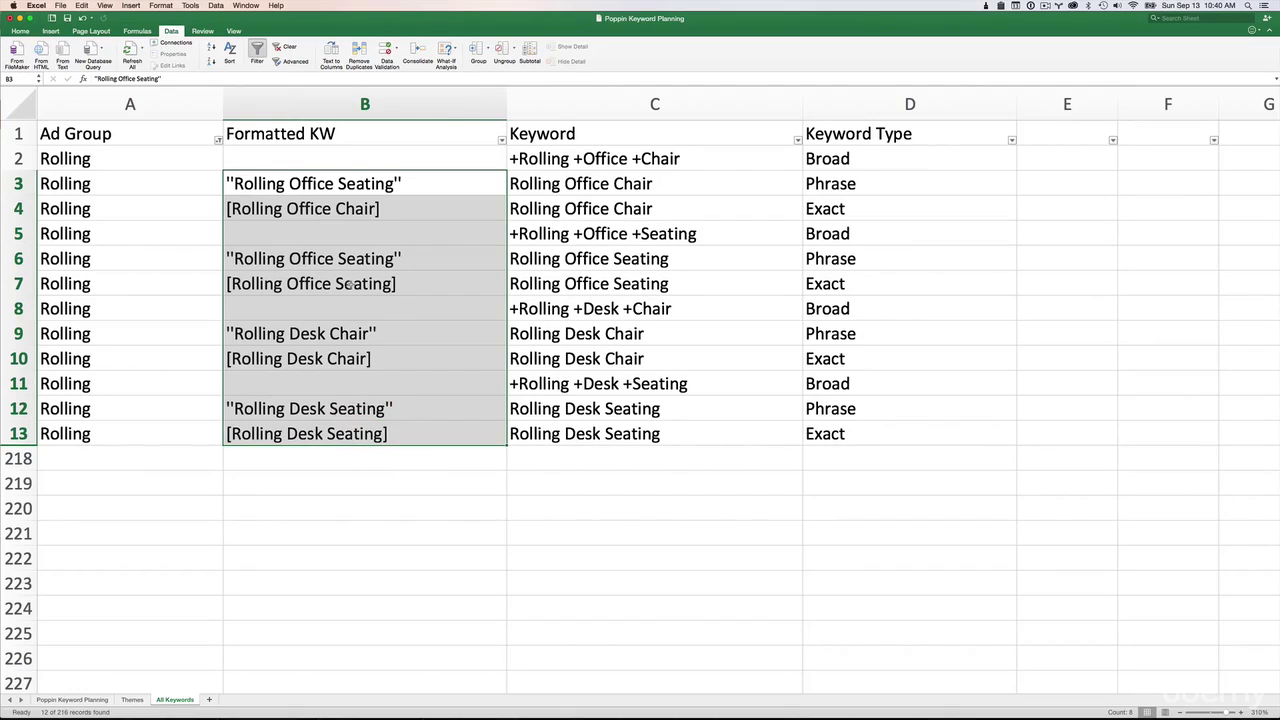
pyautogui.press('super+c')
pyautogui.press('super+Tab')
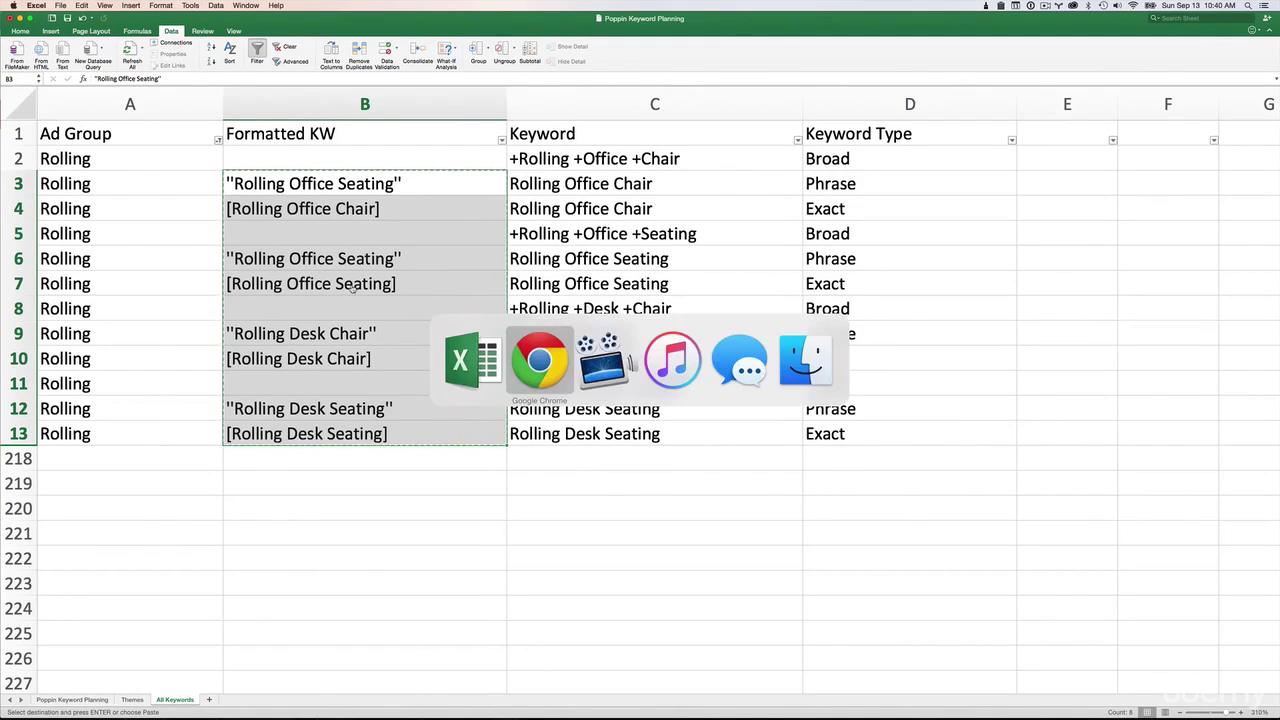
pyautogui.click(175, 362)
pyautogui.press('super+v')
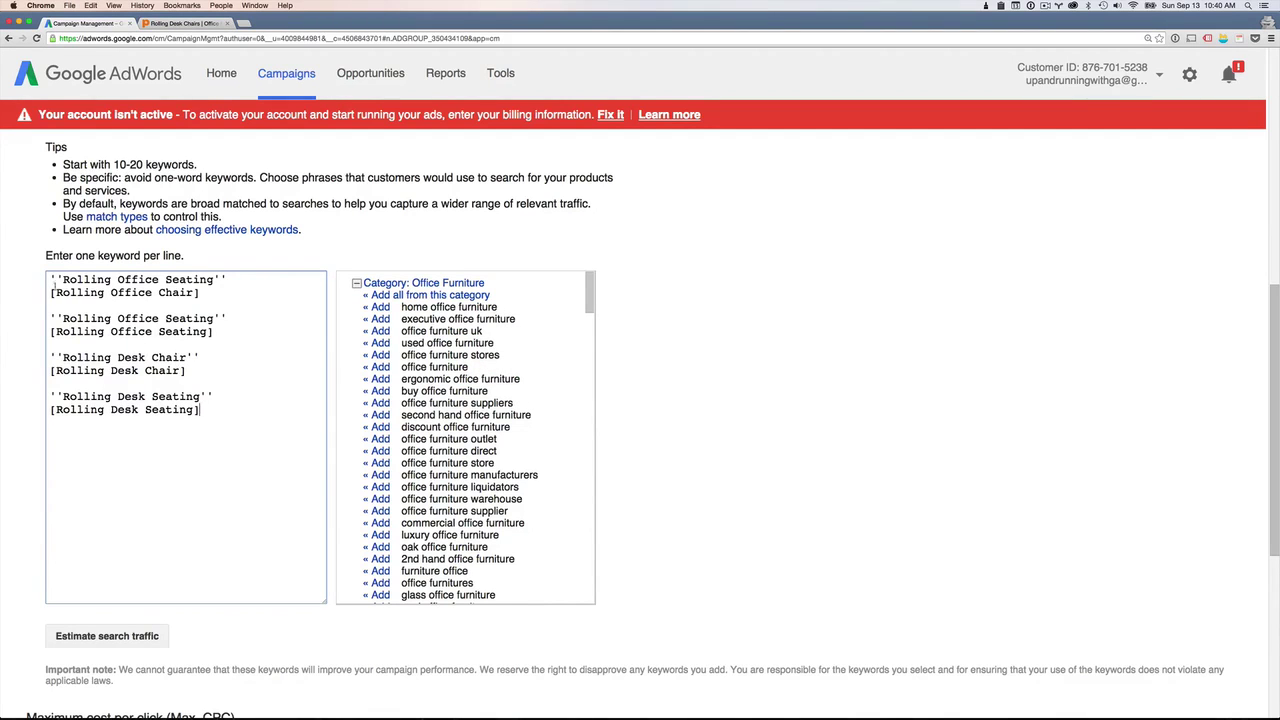
# Replace the paired apostrophes around the first Rolling Office Seating phrase keyword with proper double quotation marks
pyautogui.click(59, 278)
pyautogui.press('BackSpace')
pyautogui.press('BackSpace')
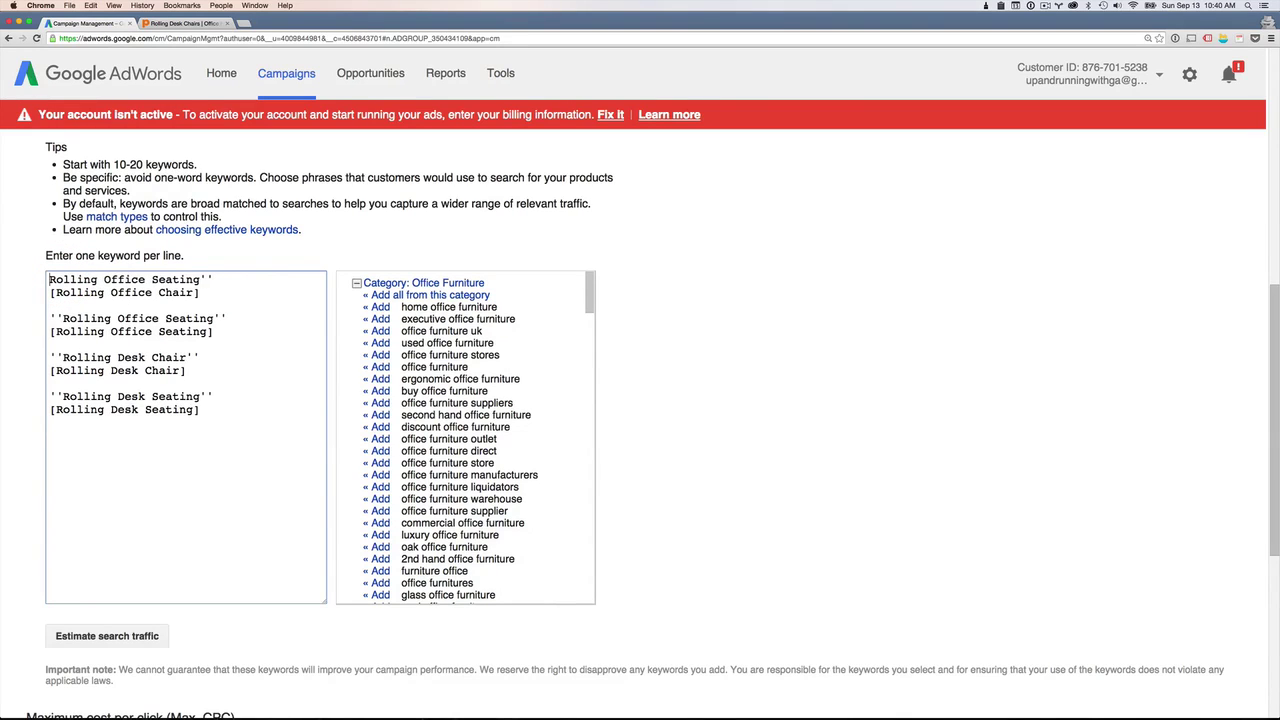
pyautogui.write('"')
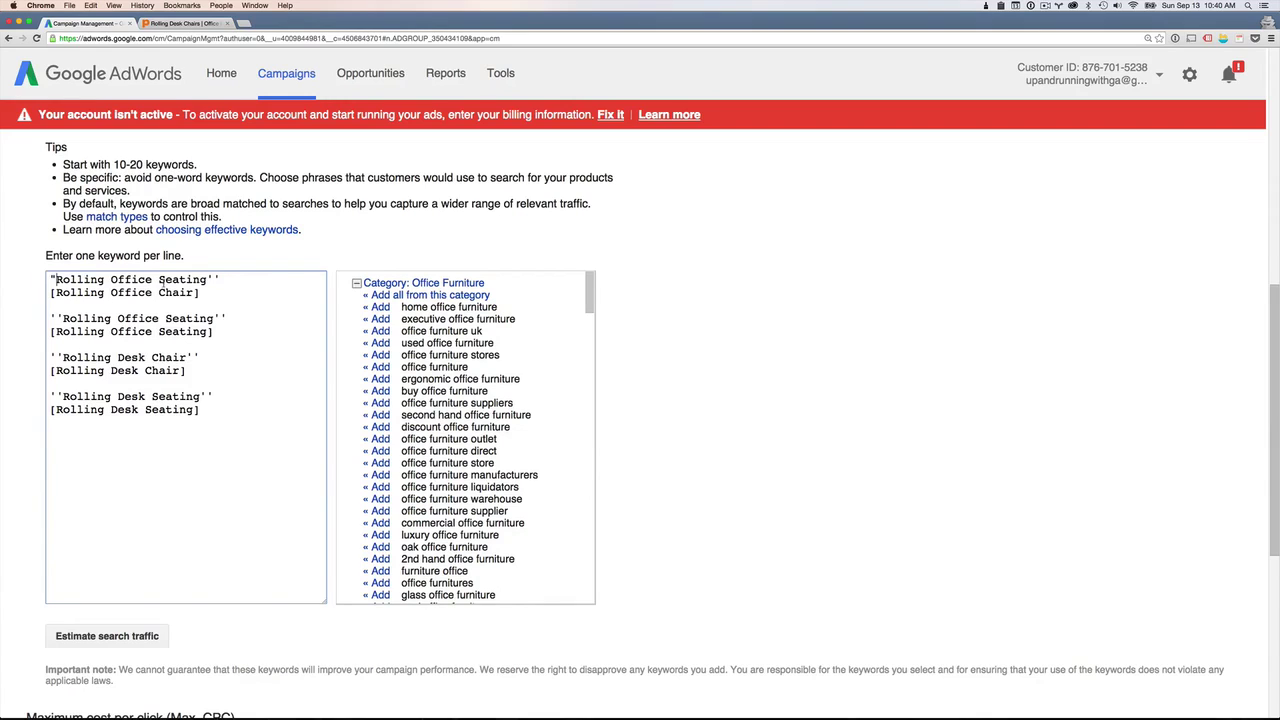
pyautogui.click(220, 280)
pyautogui.press('BackSpace')
pyautogui.press('BackSpace')
pyautogui.write('"')
# Fix the second Rolling Office Seating phrase keyword so it is enclosed in proper double quotation marks
pyautogui.click(233, 318)
pyautogui.press('BackSpace')
pyautogui.press('BackSpace')
pyautogui.write('"')
pyautogui.click(60, 319)
pyautogui.press('BackSpace')
pyautogui.press('BackSpace')
pyautogui.write('"')
# Replace the paired apostrophes around the Rolling Desk Chair phrase keyword with double quotation marks
pyautogui.click(197, 357)
pyautogui.press('BackSpace')
pyautogui.press('BackSpace')
pyautogui.write('"')
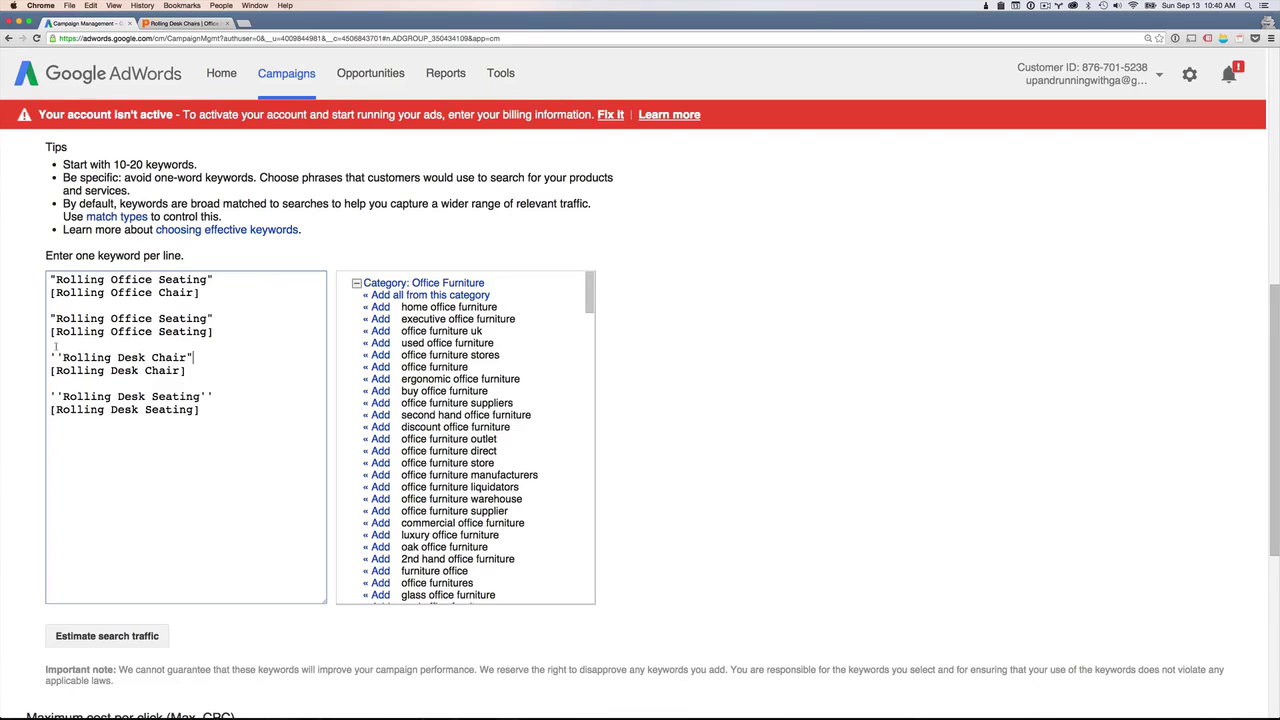
pyautogui.click(60, 357)
pyautogui.press('BackSpace')
pyautogui.press('BackSpace')
pyautogui.write('"')
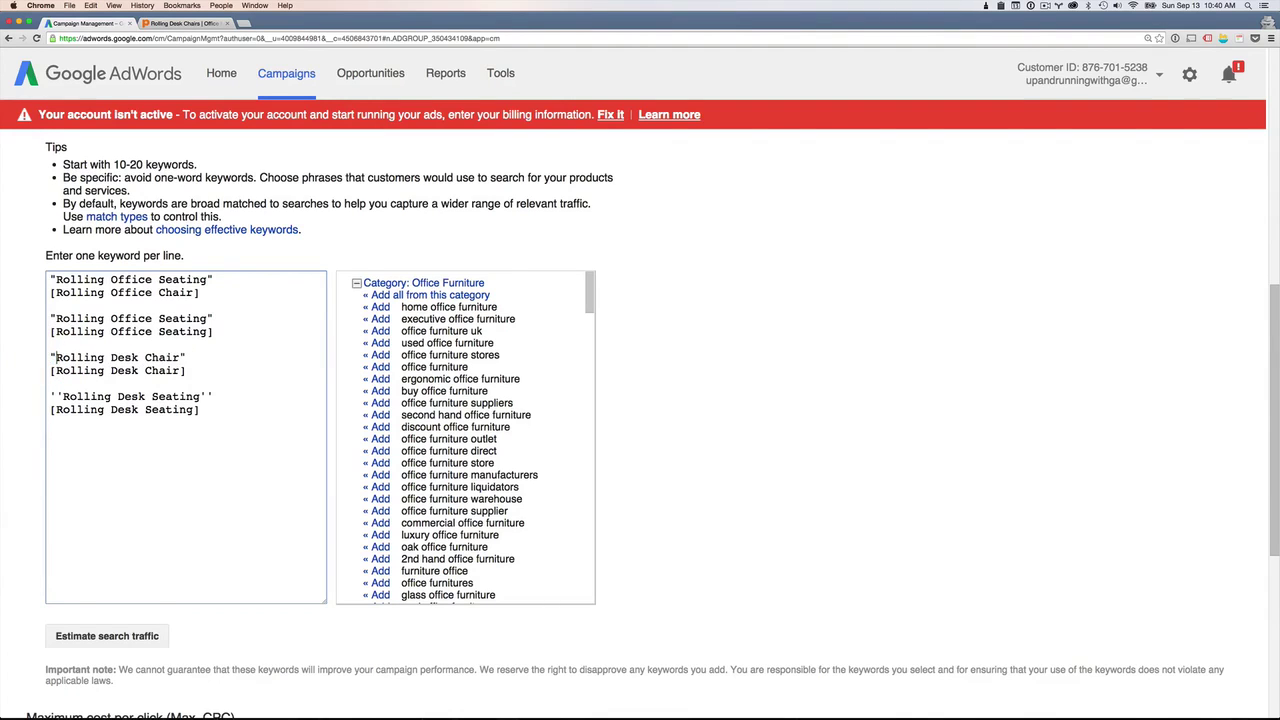
# Replace the paired apostrophes around the Rolling Desk Seating phrase keyword with double quotation marks
pyautogui.click(240, 395)
pyautogui.press('BackSpace')
pyautogui.press('BackSpace')
pyautogui.write('"')
pyautogui.click(60, 396)
pyautogui.press('BackSpace')
pyautogui.press('BackSpace')
pyautogui.write('"')
# Switch back to the Excel keyword sheet and filter the Keyword column to entries that contain "+"
pyautogui.press('super+Tab')
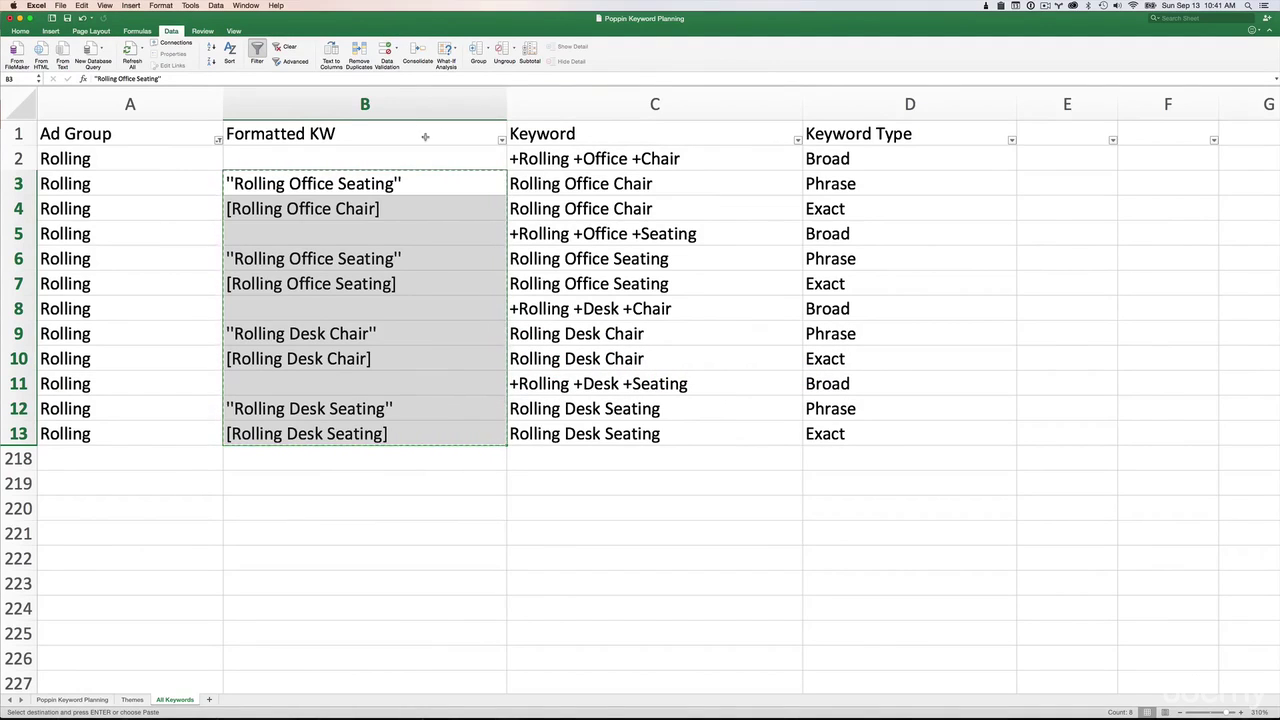
pyautogui.moveTo(562, 180); pyautogui.dragTo(558, 236)
pyautogui.click(558, 183)
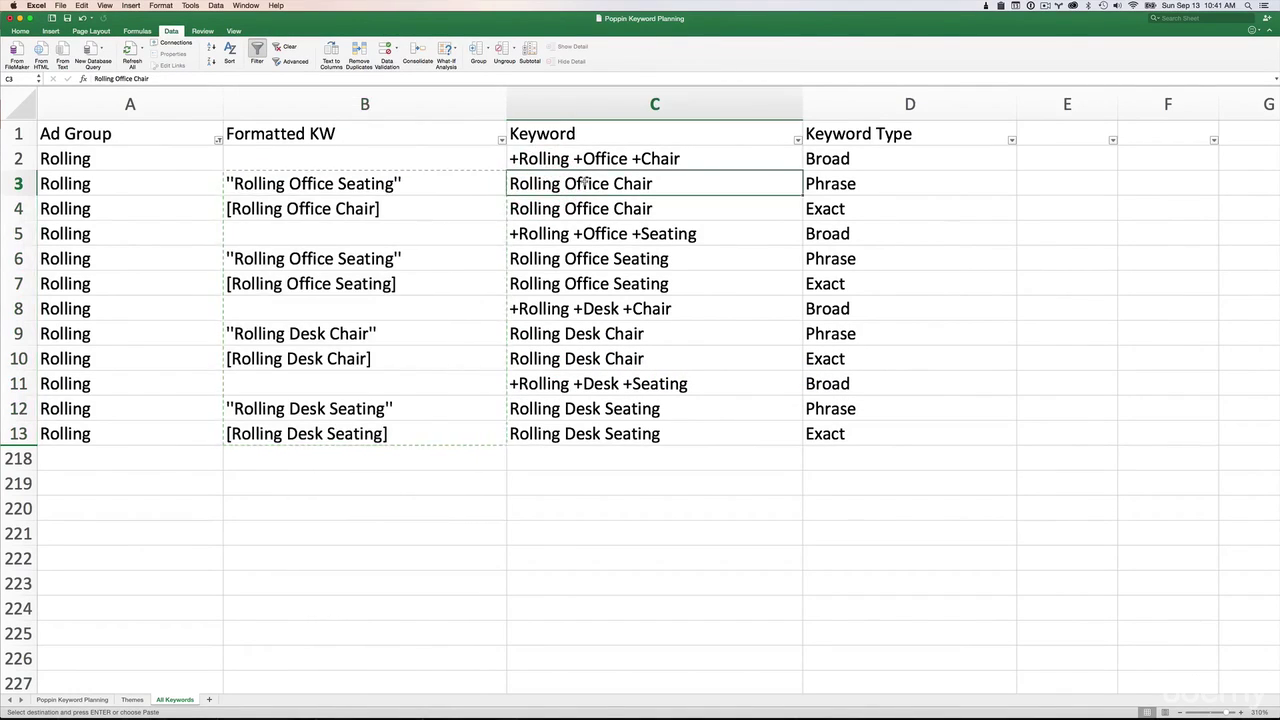
pyautogui.click(642, 209)
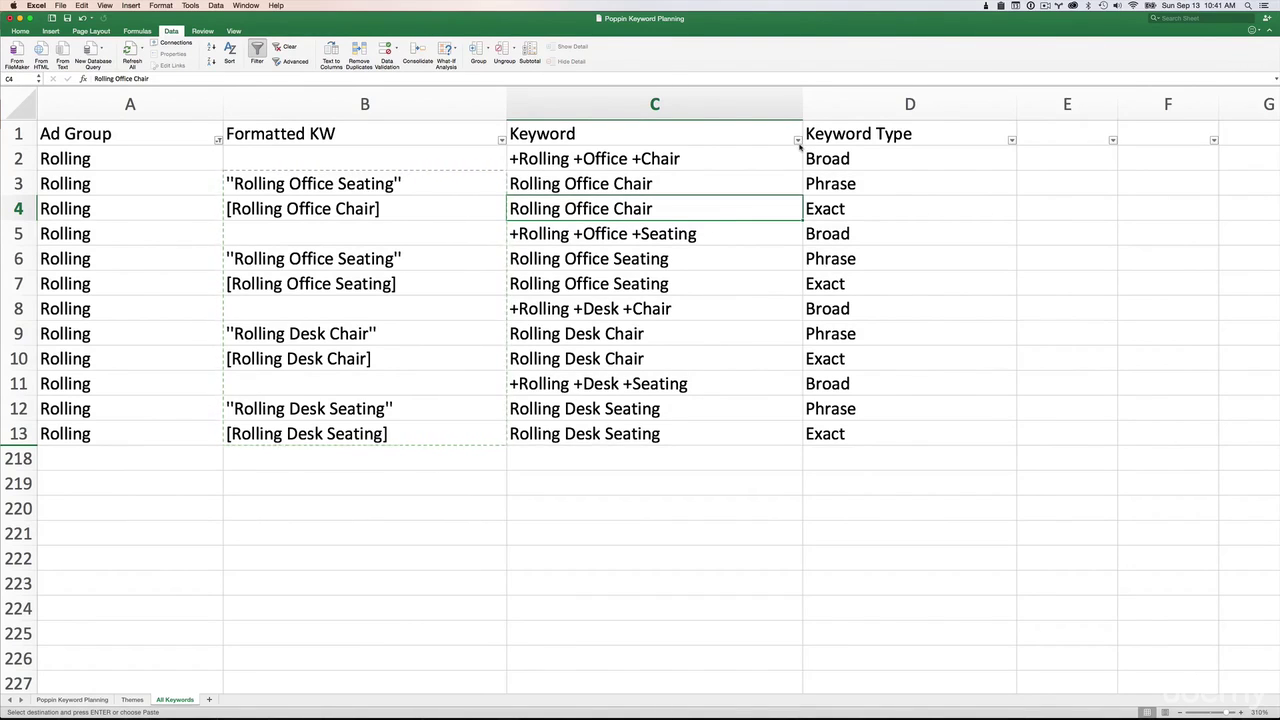
pyautogui.click(797, 141)
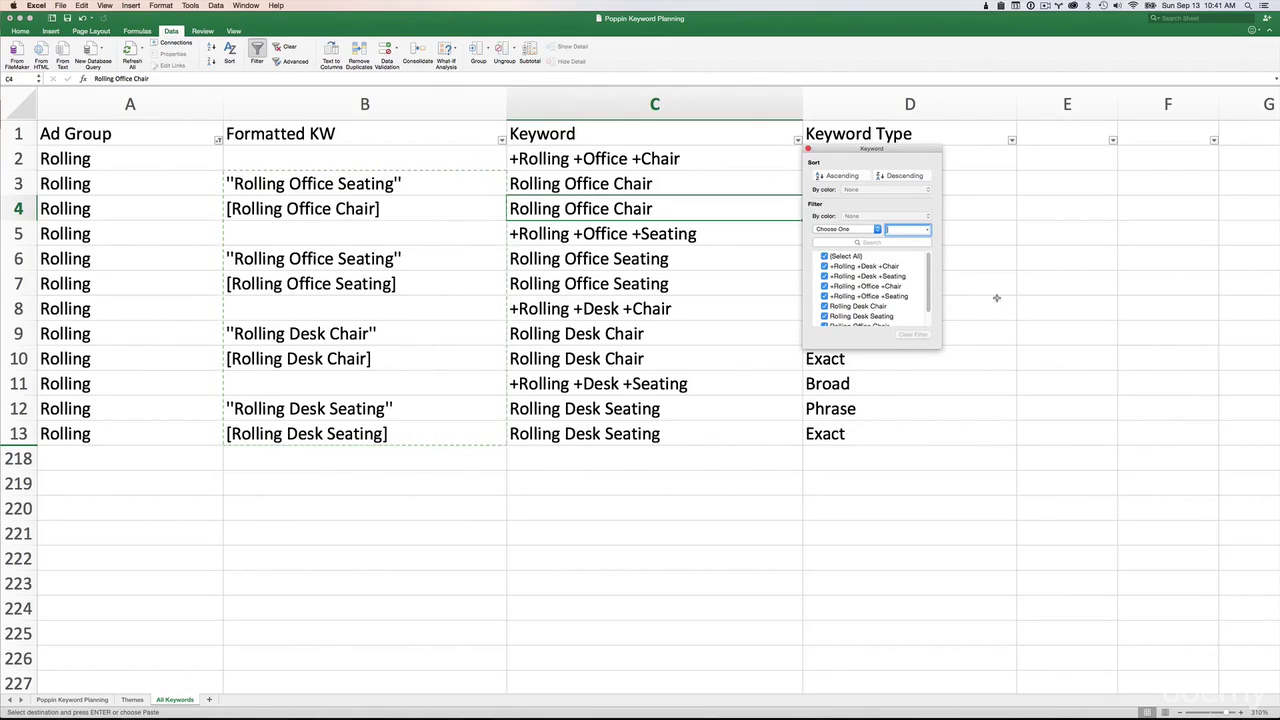
pyautogui.click(824, 256)
pyautogui.click(838, 229)
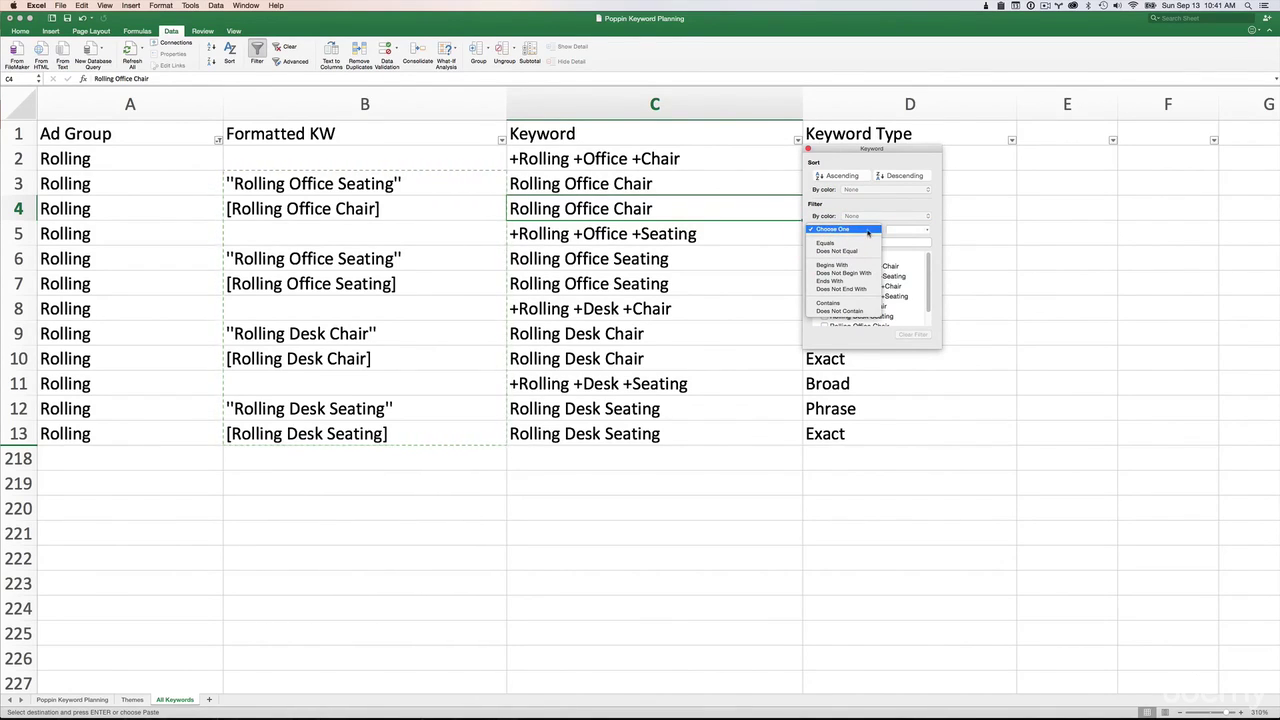
pyautogui.click(828, 302)
pyautogui.click(898, 231)
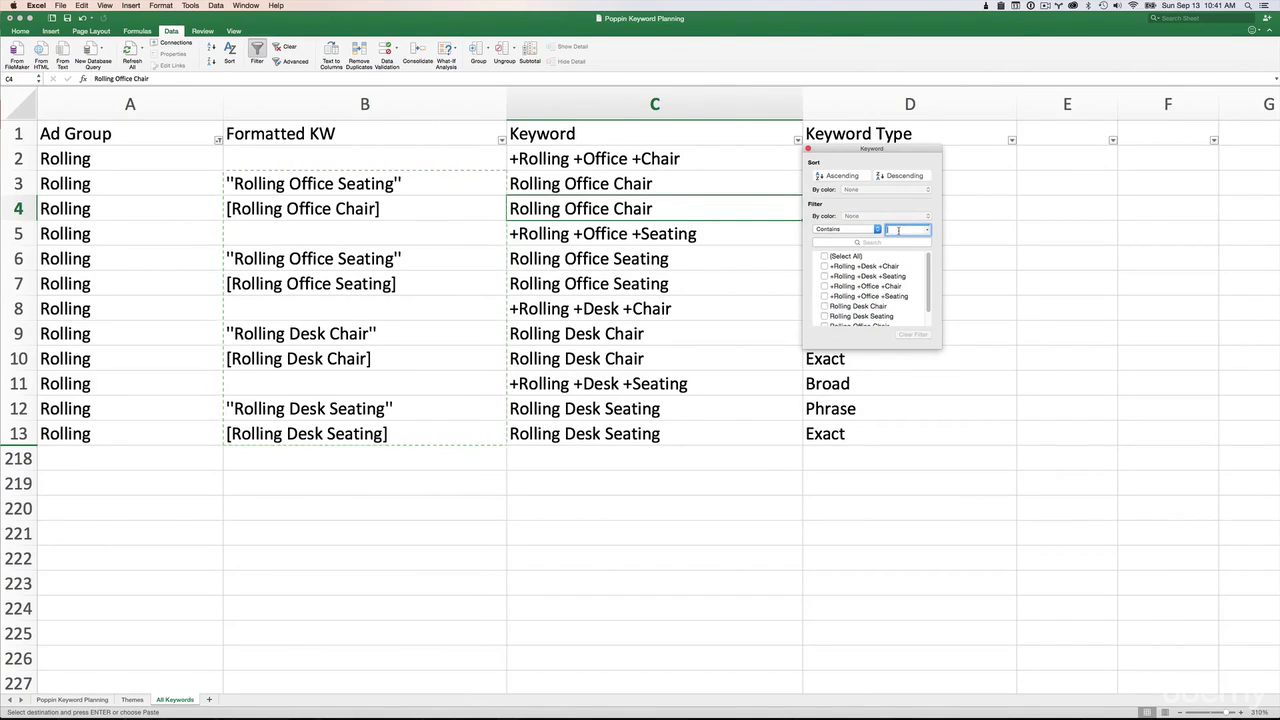
pyautogui.write('+')
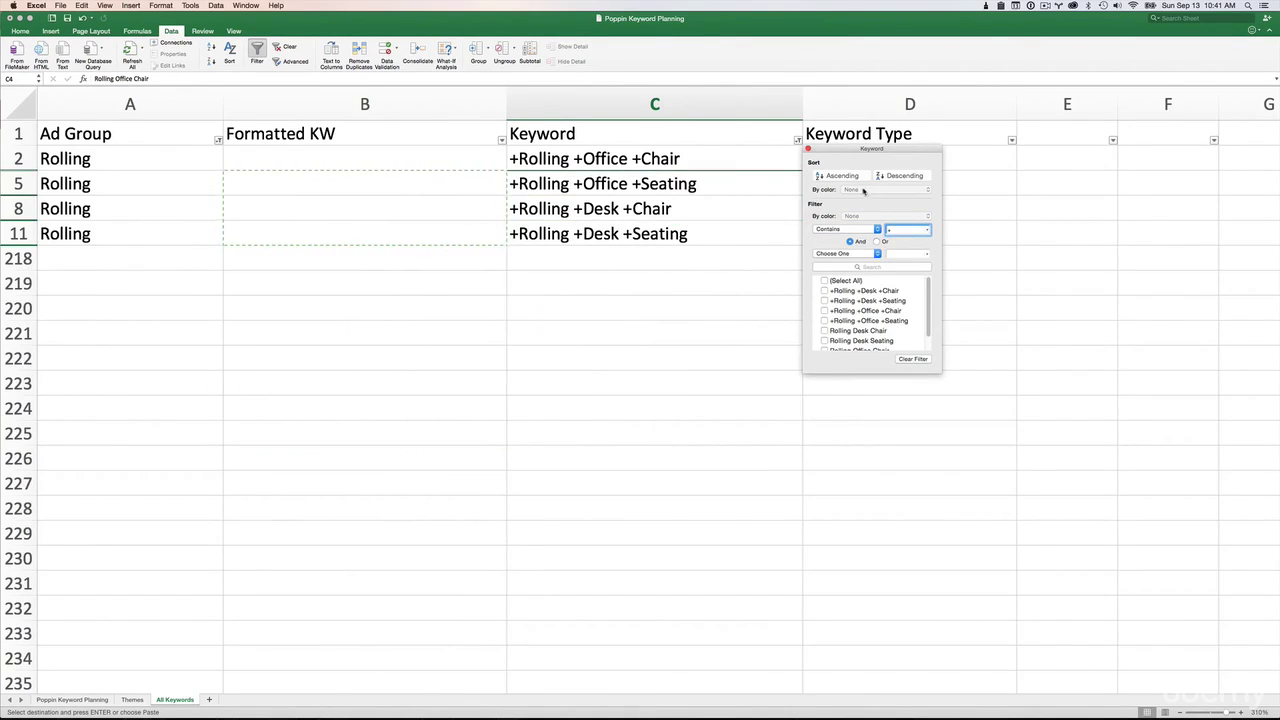
pyautogui.click(808, 149)
# Copy the four filtered +Rolling broad match keywords and paste them below the existing entries in the AdWords keyword box
pyautogui.moveTo(615, 160); pyautogui.dragTo(623, 230)
pyautogui.press('super+c')
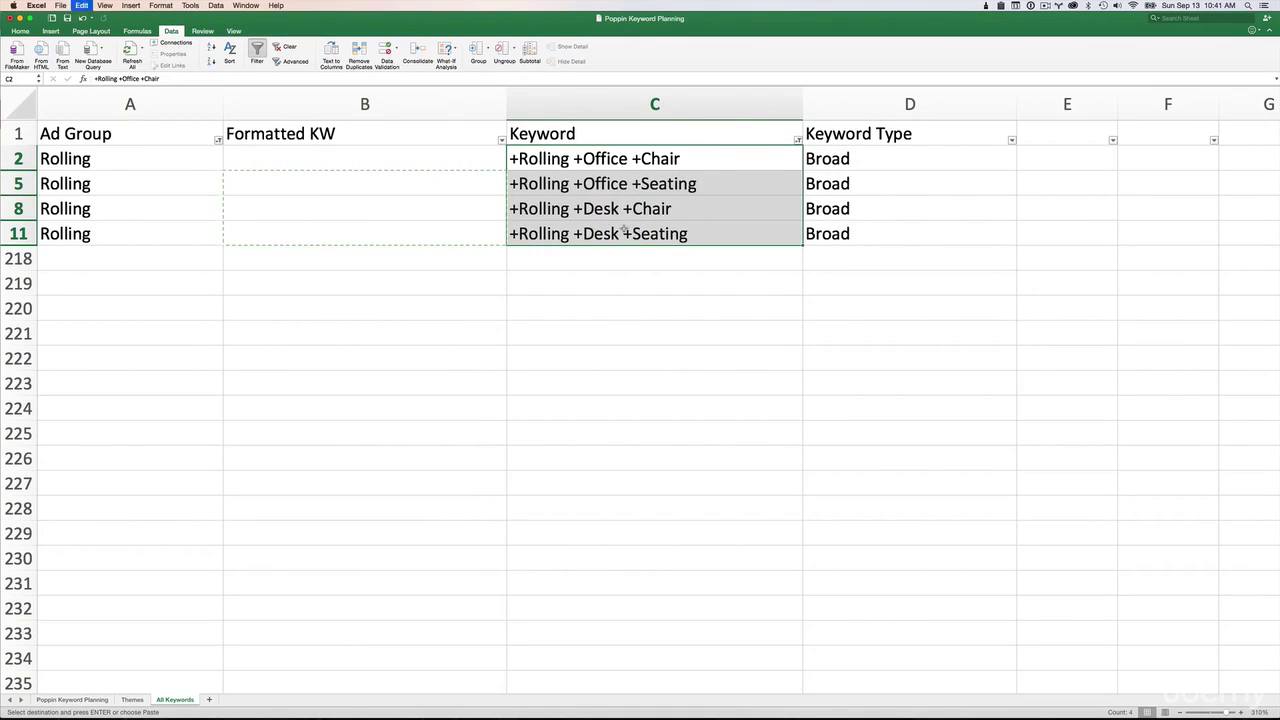
pyautogui.press('super+Tab')
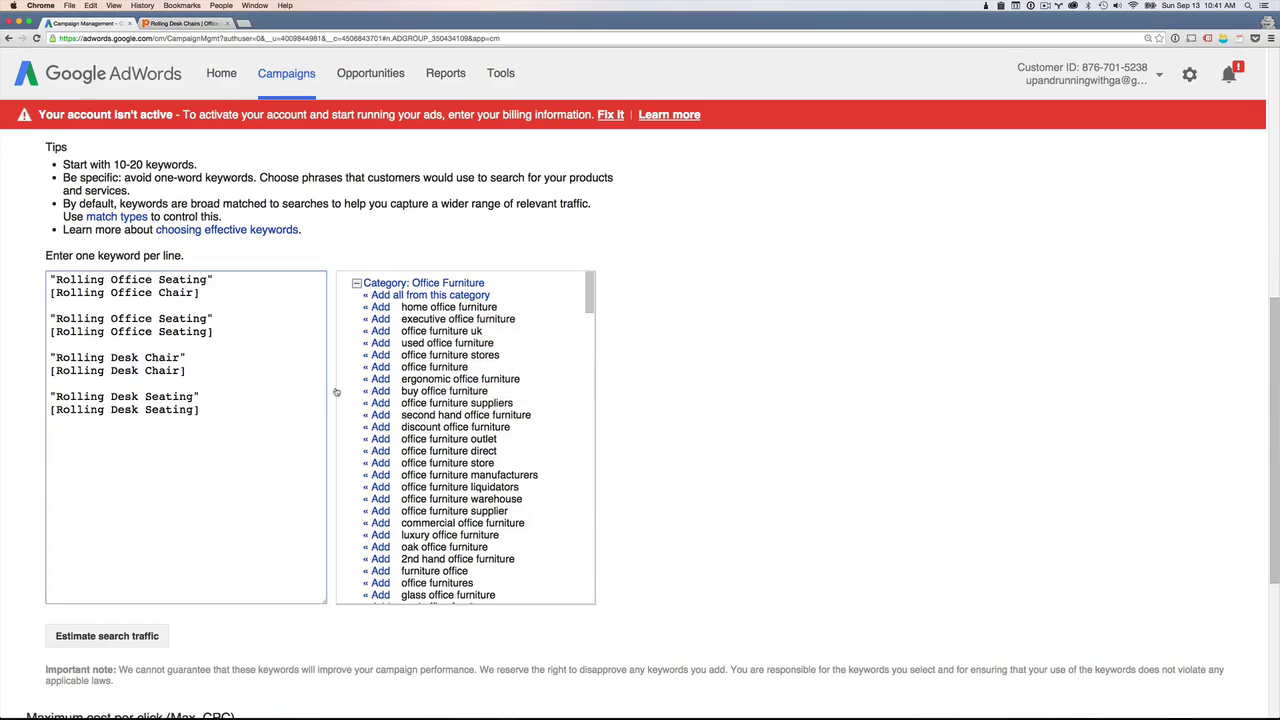
pyautogui.click(55, 431)
pyautogui.press('super+v')
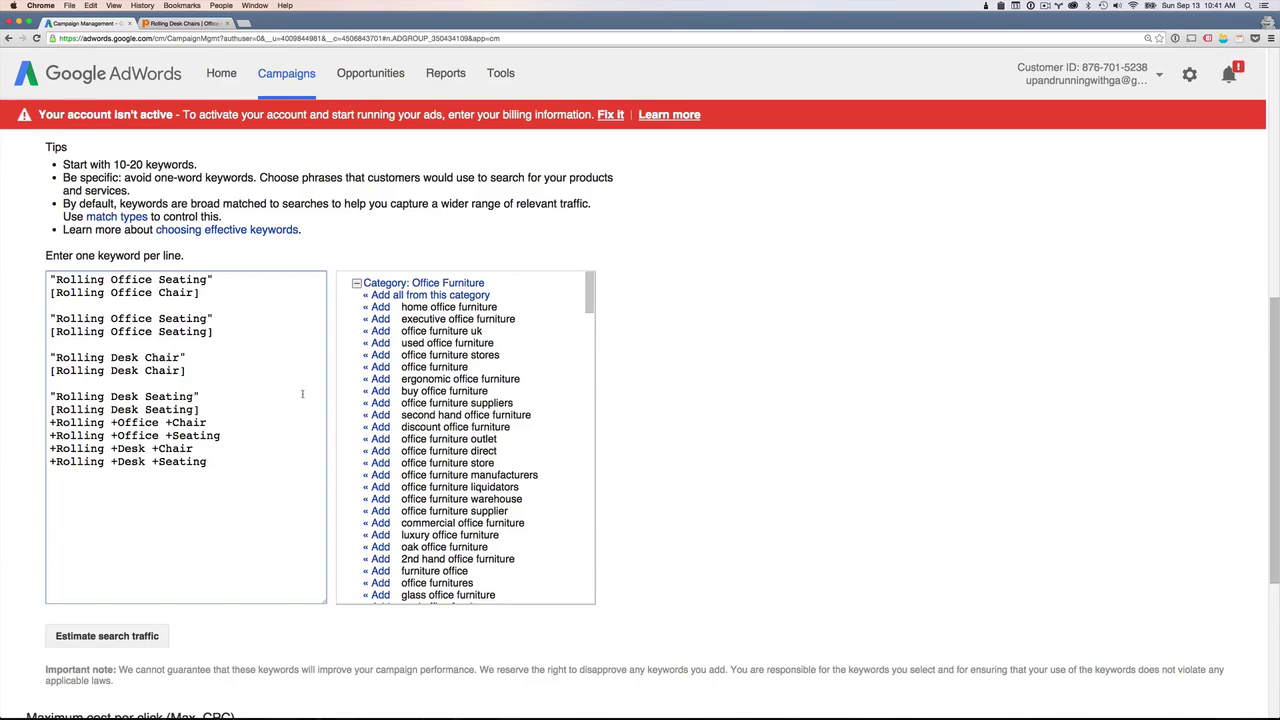
# Set the ad group's default maximum cost-per-click bid to $3
pyautogui.scroll(-1, 302, 394)
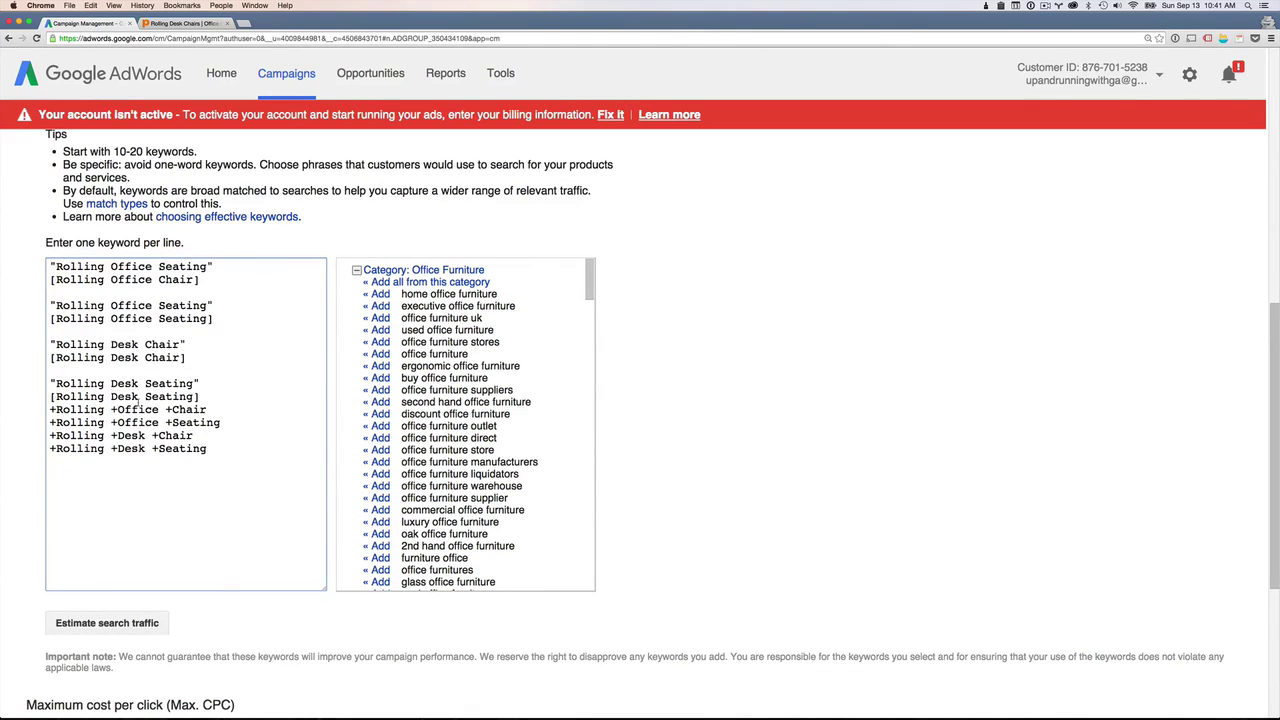
pyautogui.scroll(-10, 166, 387)
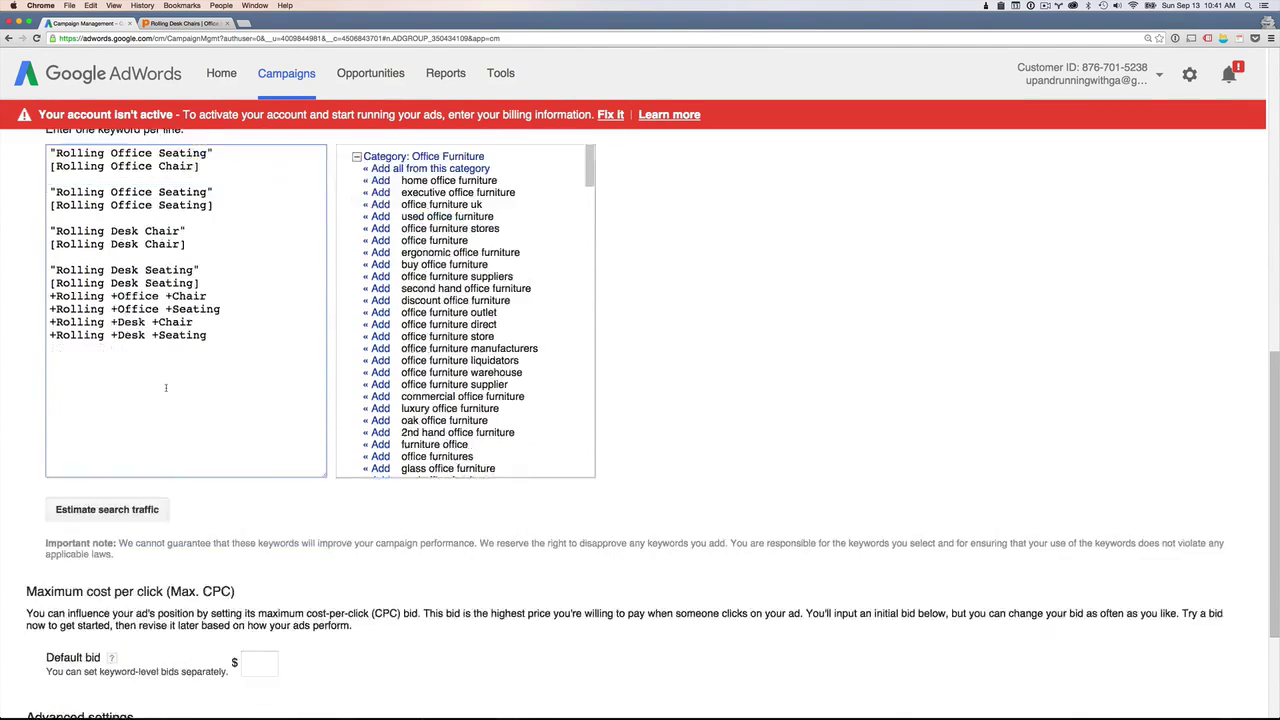
pyautogui.scroll(-1, 166, 387)
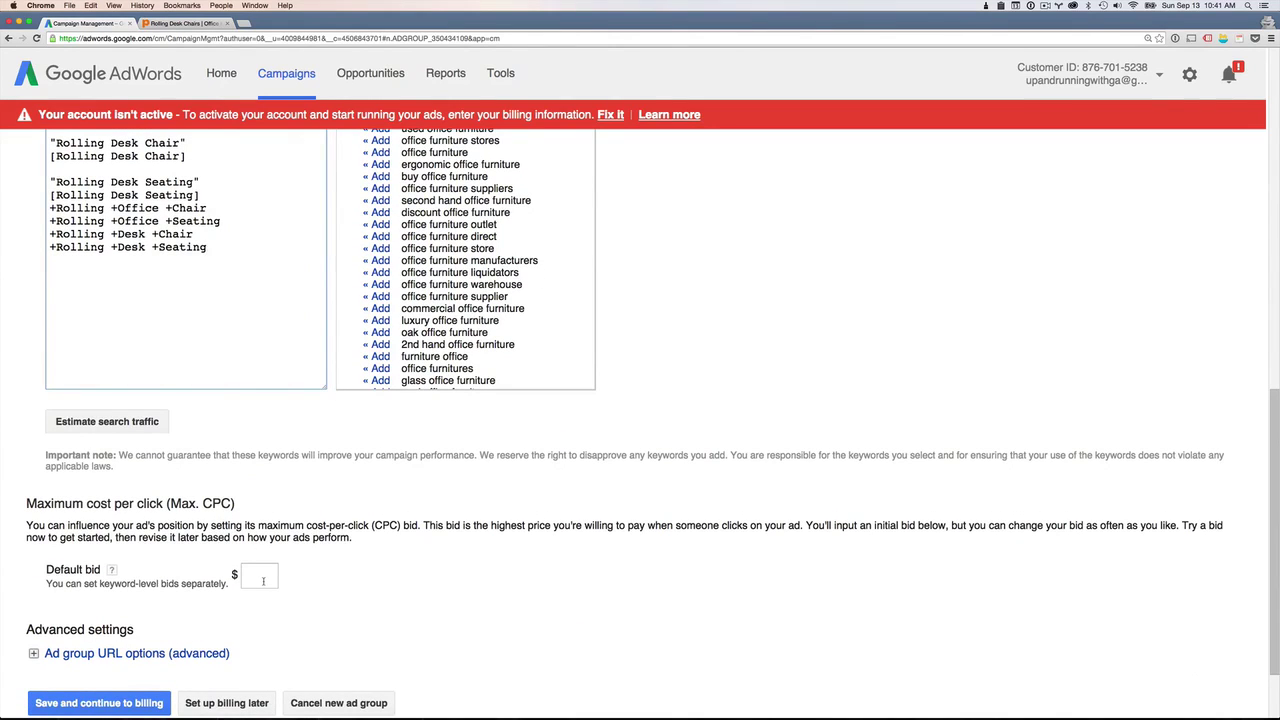
pyautogui.click(263, 580)
pyautogui.write('3')
pyautogui.click(338, 600)
# Save the new Rolling ad group, choosing to set up billing later
pyautogui.scroll(-1, 261, 612)
pyautogui.scroll(-5, 261, 612)
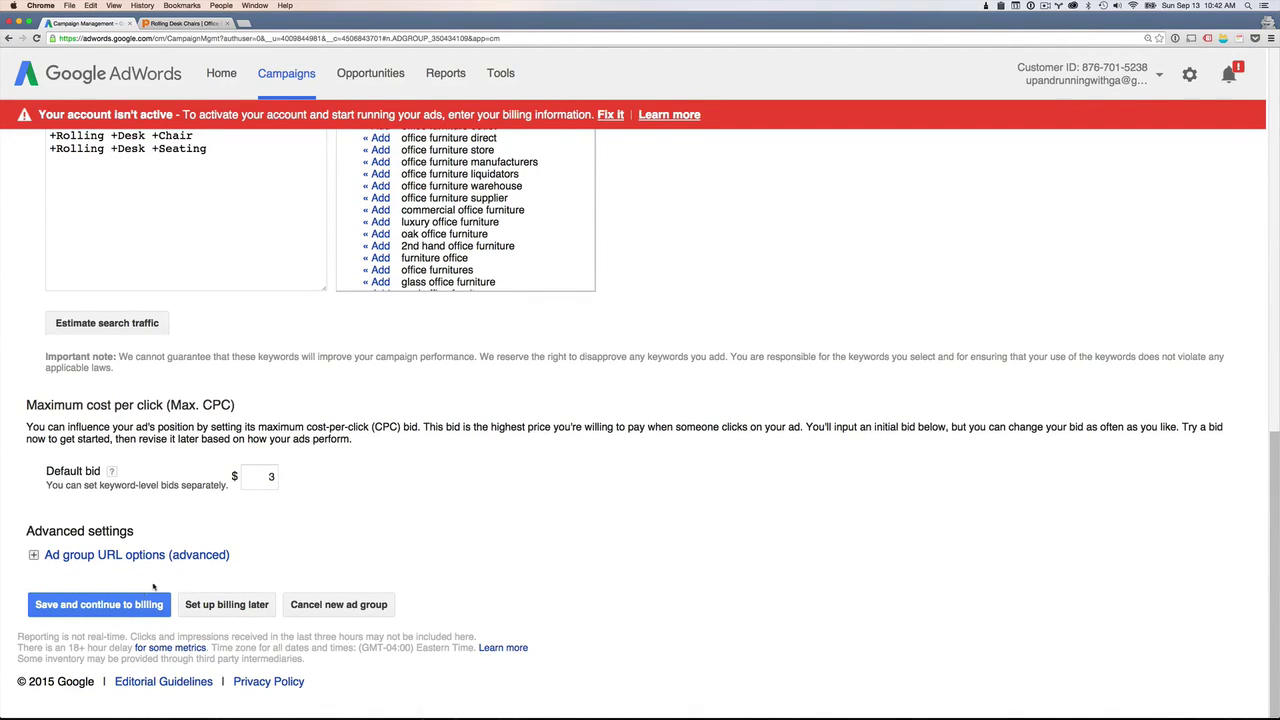
pyautogui.click(227, 606)
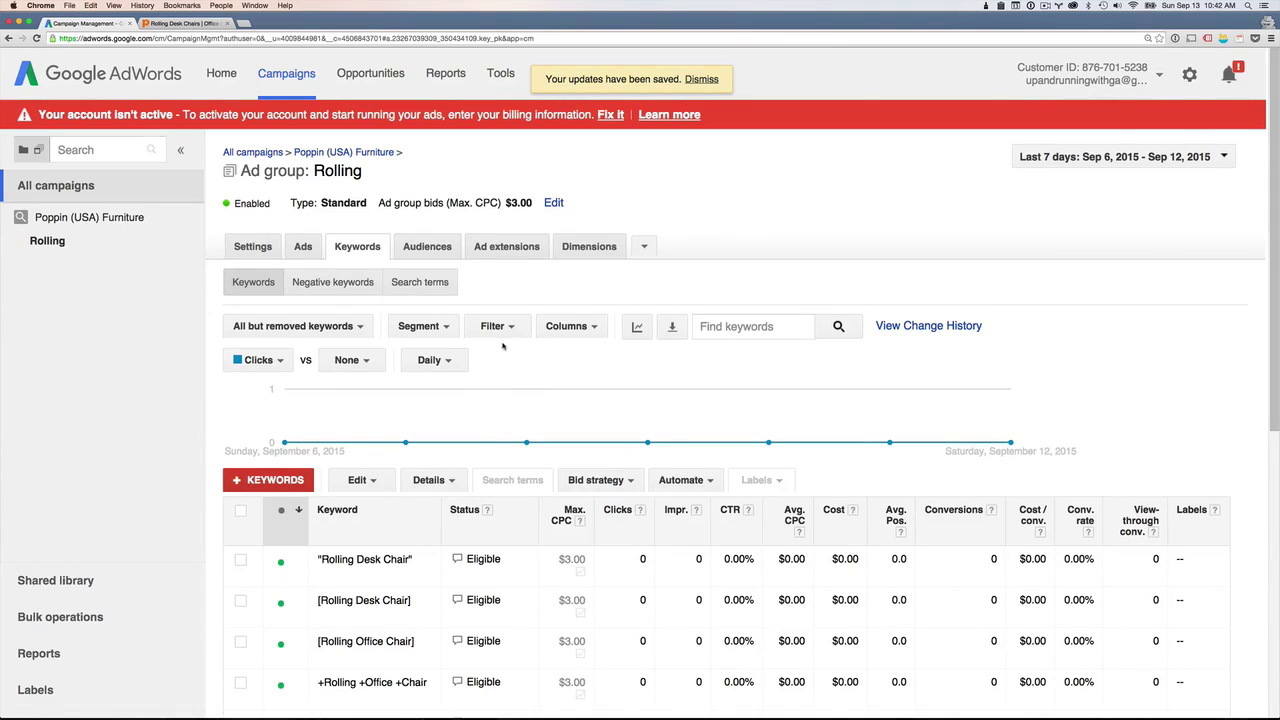
# Review the statuses of the Rolling ad group's keywords and inspect the details of the low search volume ones
pyautogui.scroll(-1, 474, 309)
pyautogui.scroll(-6, 499, 400)
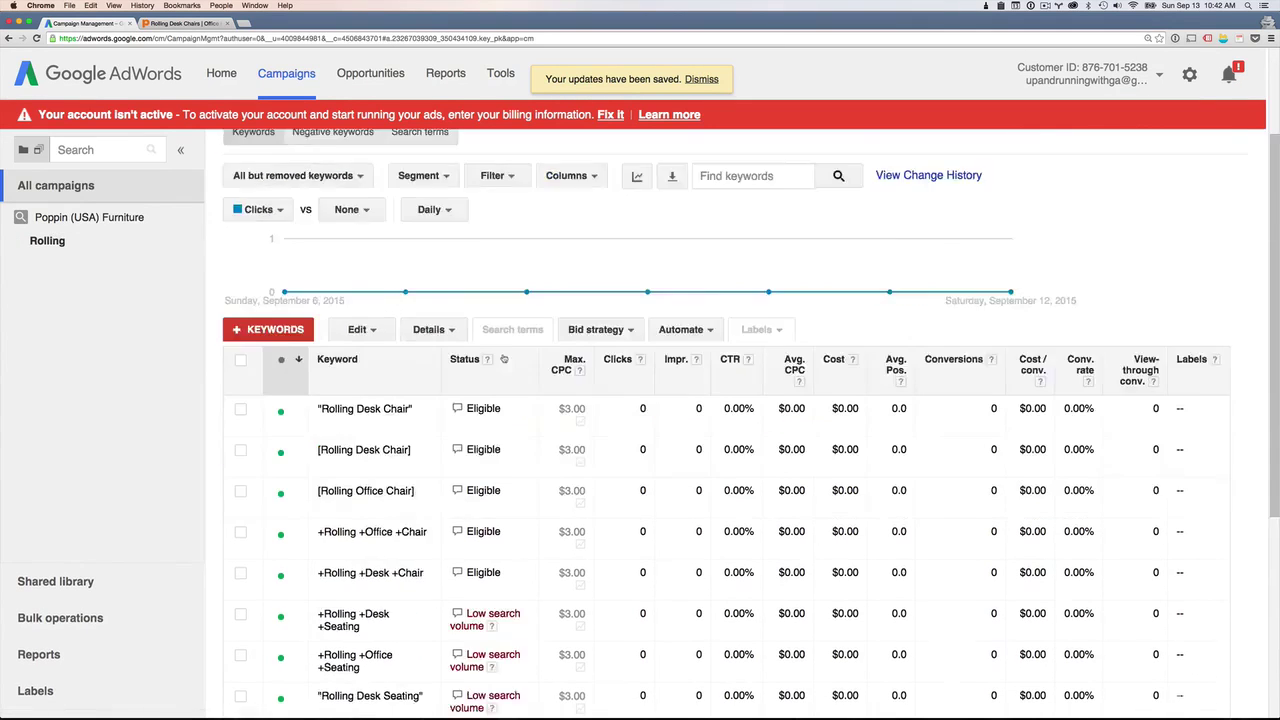
pyautogui.scroll(2, 499, 401)
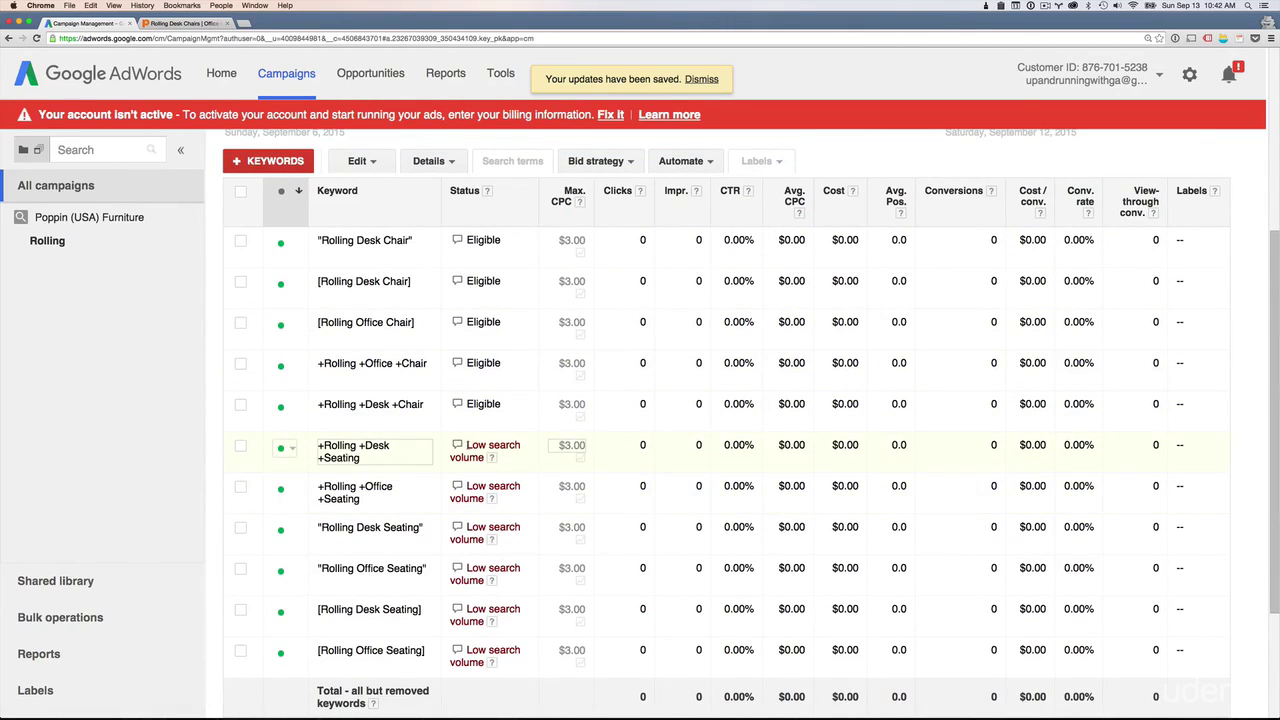
pyautogui.tripleClick(486, 450)
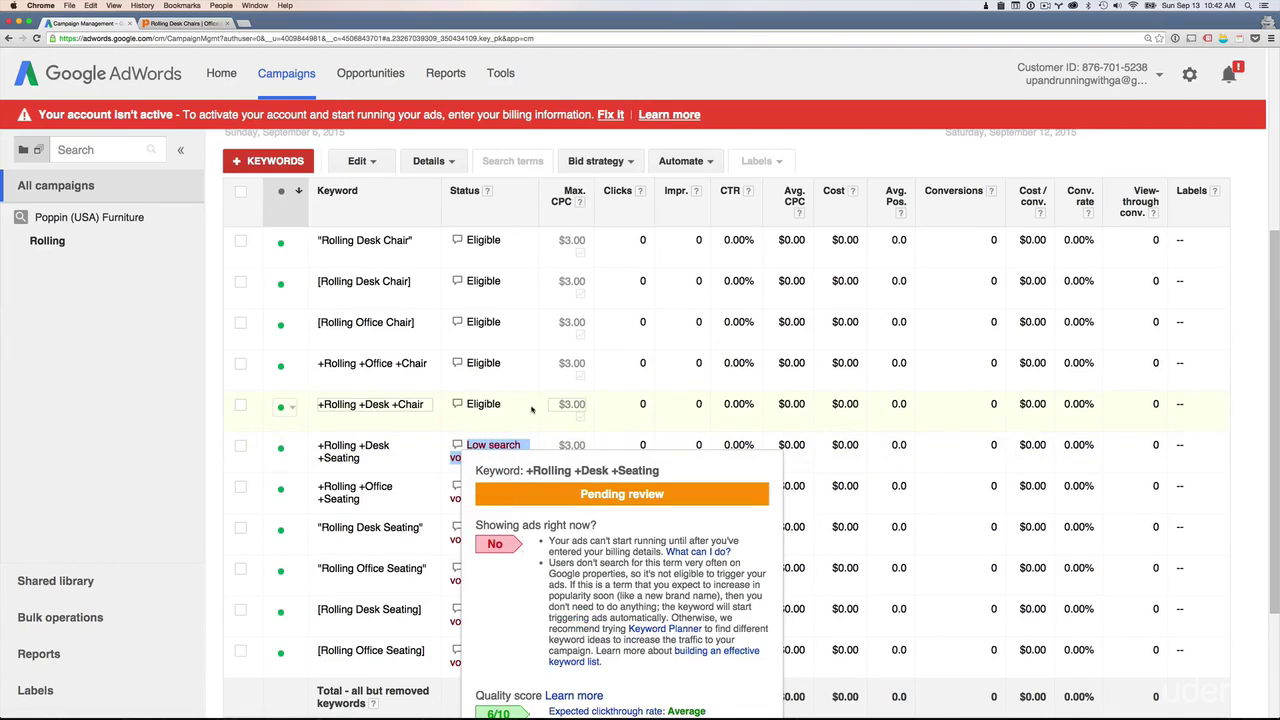
pyautogui.click(517, 425)
pyautogui.scroll(-3, 487, 389)
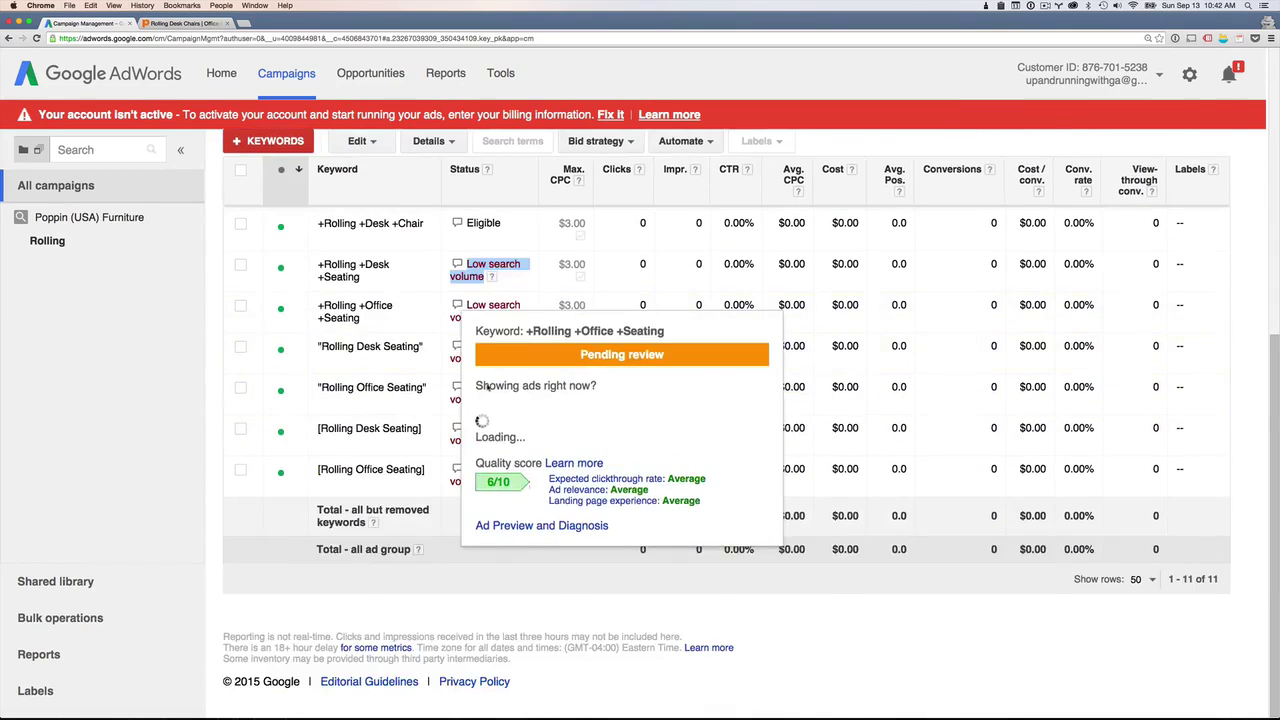
pyautogui.scroll(5, 487, 389)
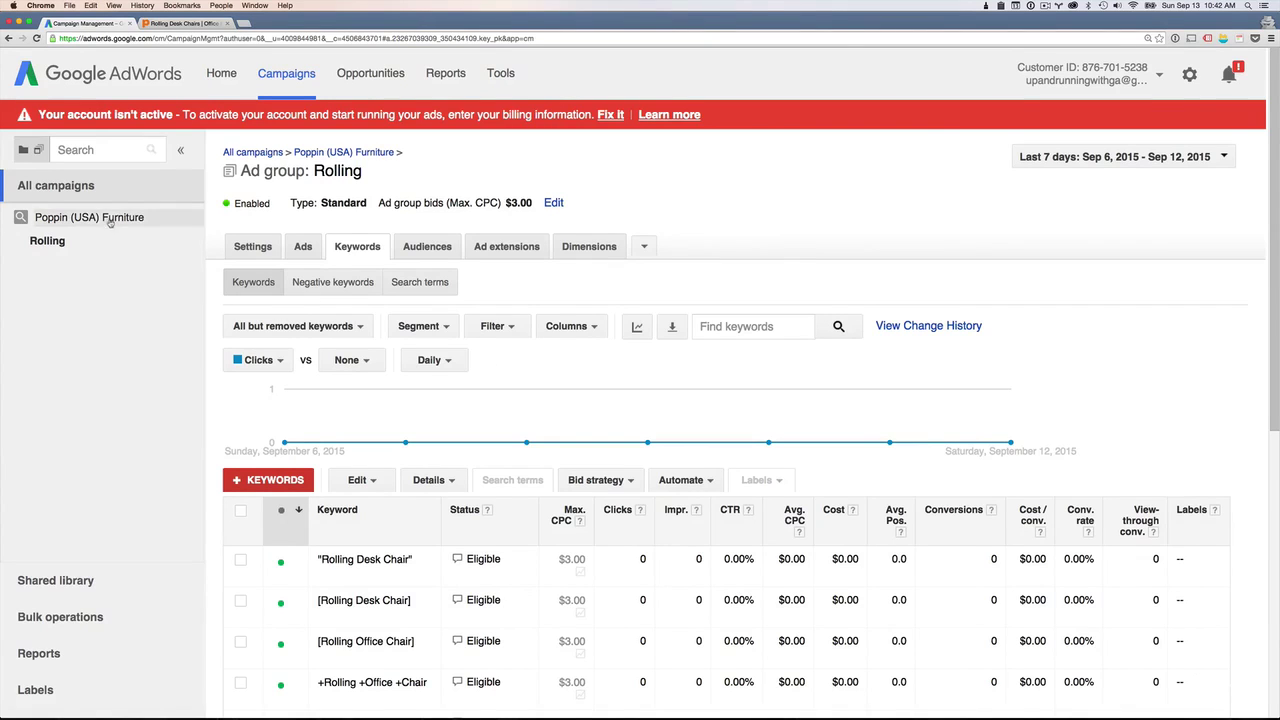
# Open the Poppin (USA) Furniture campaign and start creating another ad group in it
pyautogui.click(72, 219)
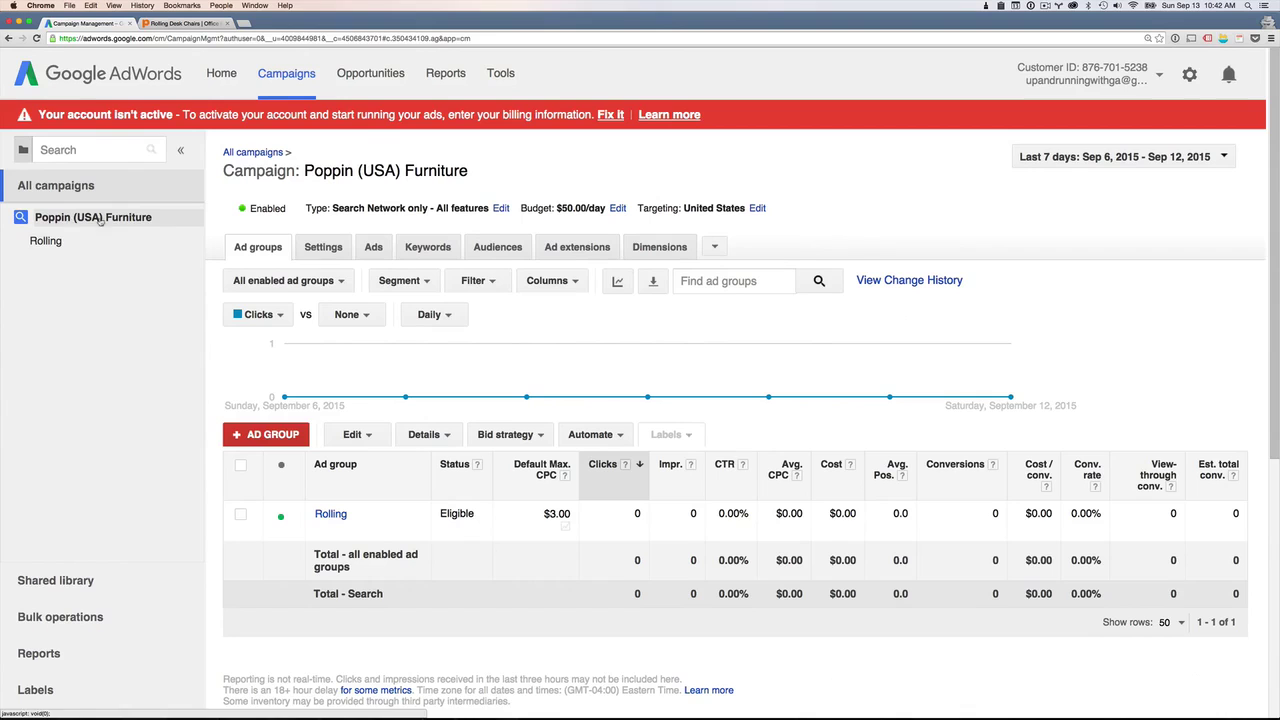
pyautogui.scroll(-5, 278, 260)
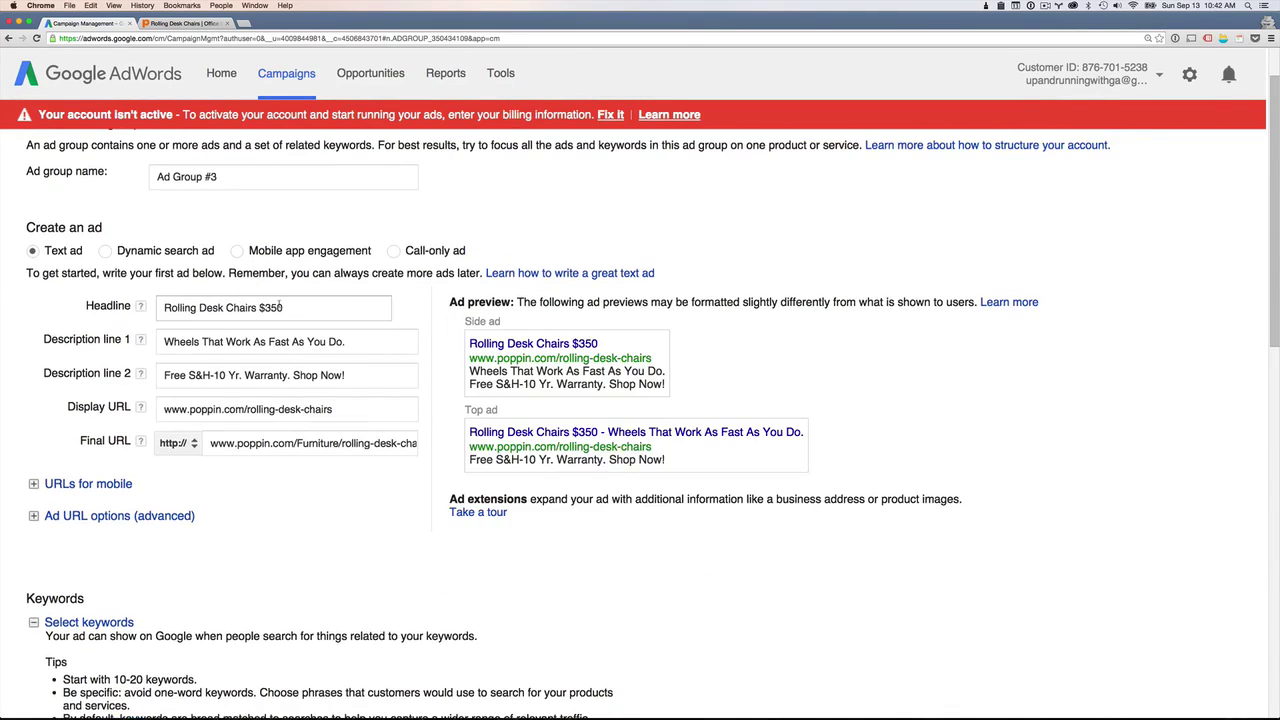
pyautogui.scroll(1, 278, 305)
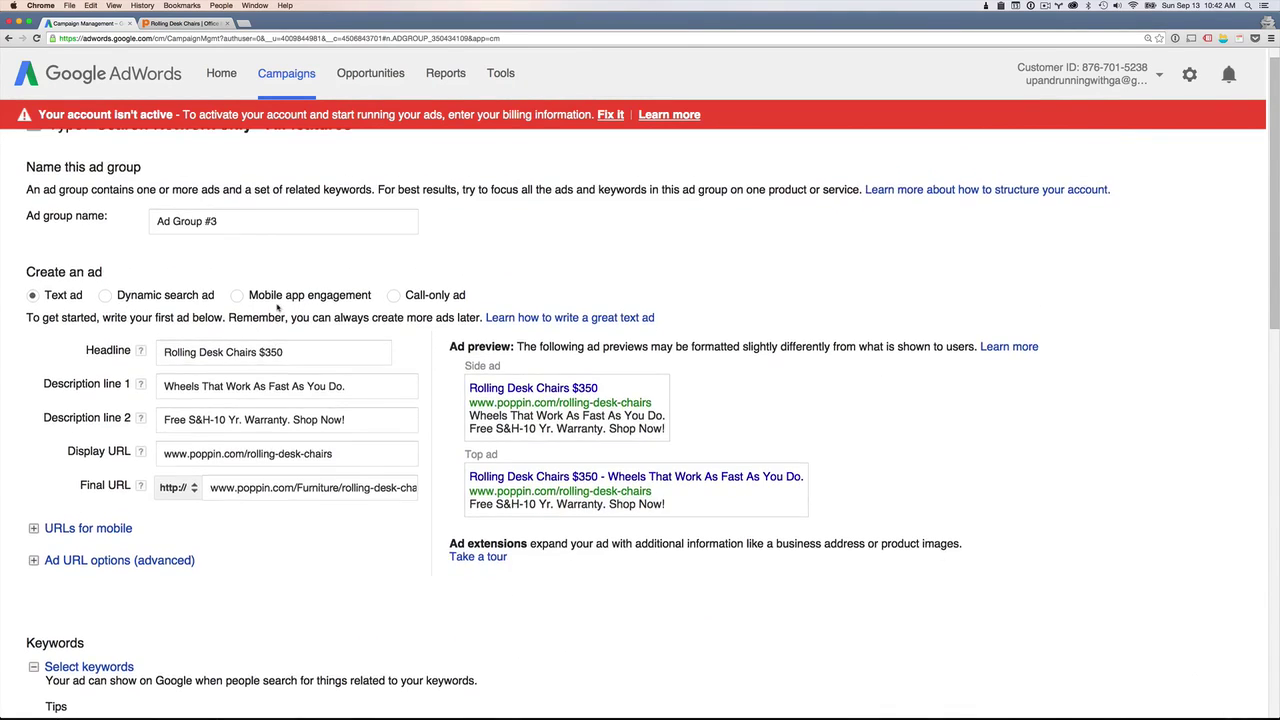
pyautogui.scroll(1, 278, 306)
# Switch to the Excel keyword sheet and clear the filters on the Keyword and Ad Group columns
pyautogui.press('super+Tab')
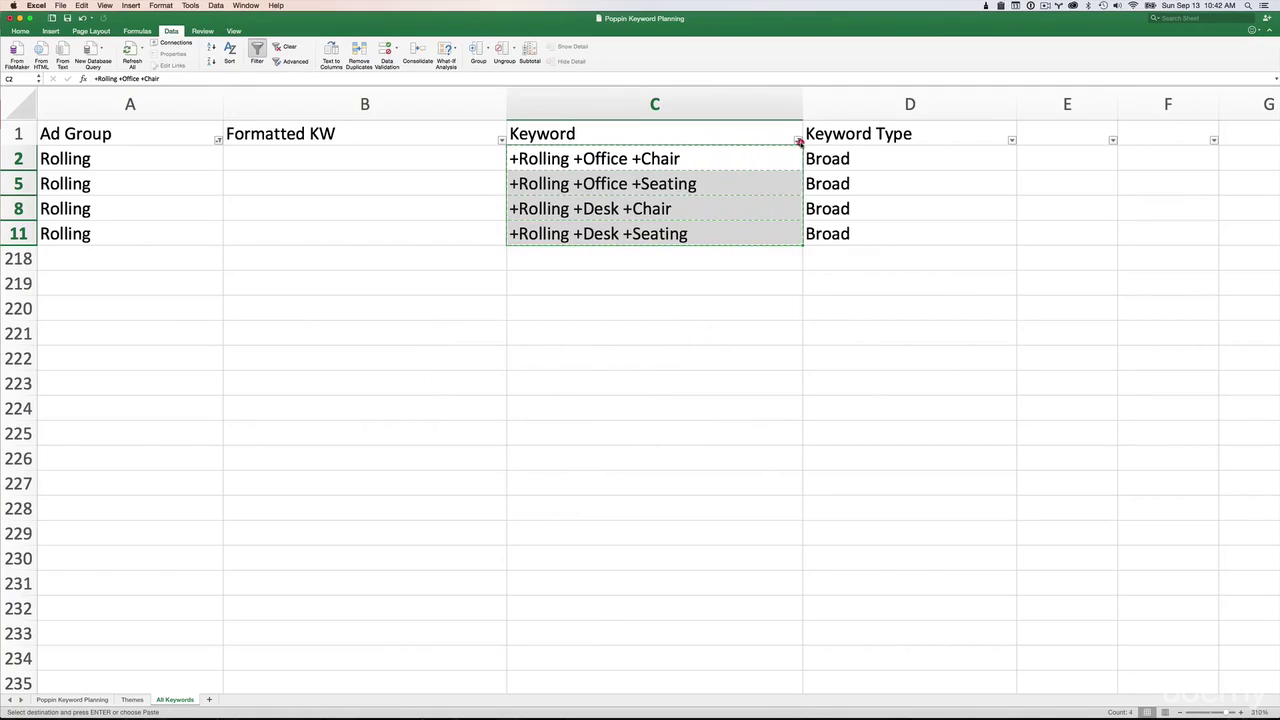
pyautogui.click(797, 140)
pyautogui.click(826, 282)
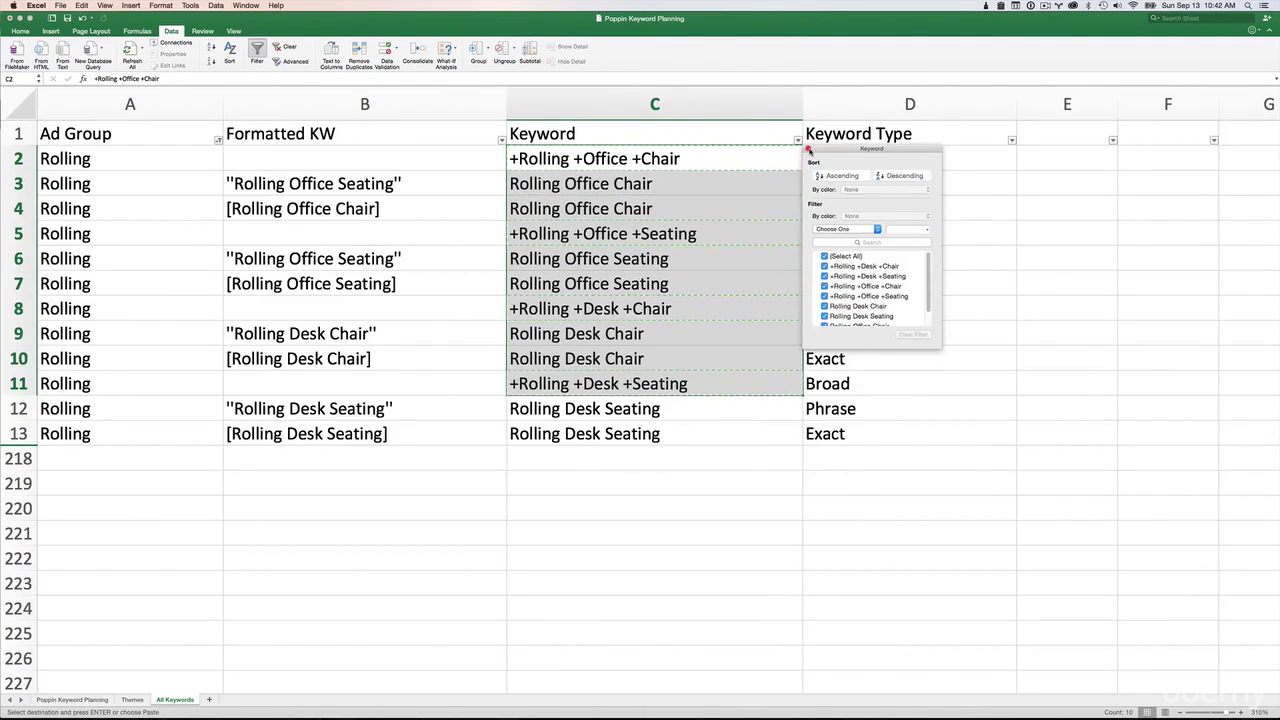
pyautogui.click(860, 149)
pyautogui.click(218, 140)
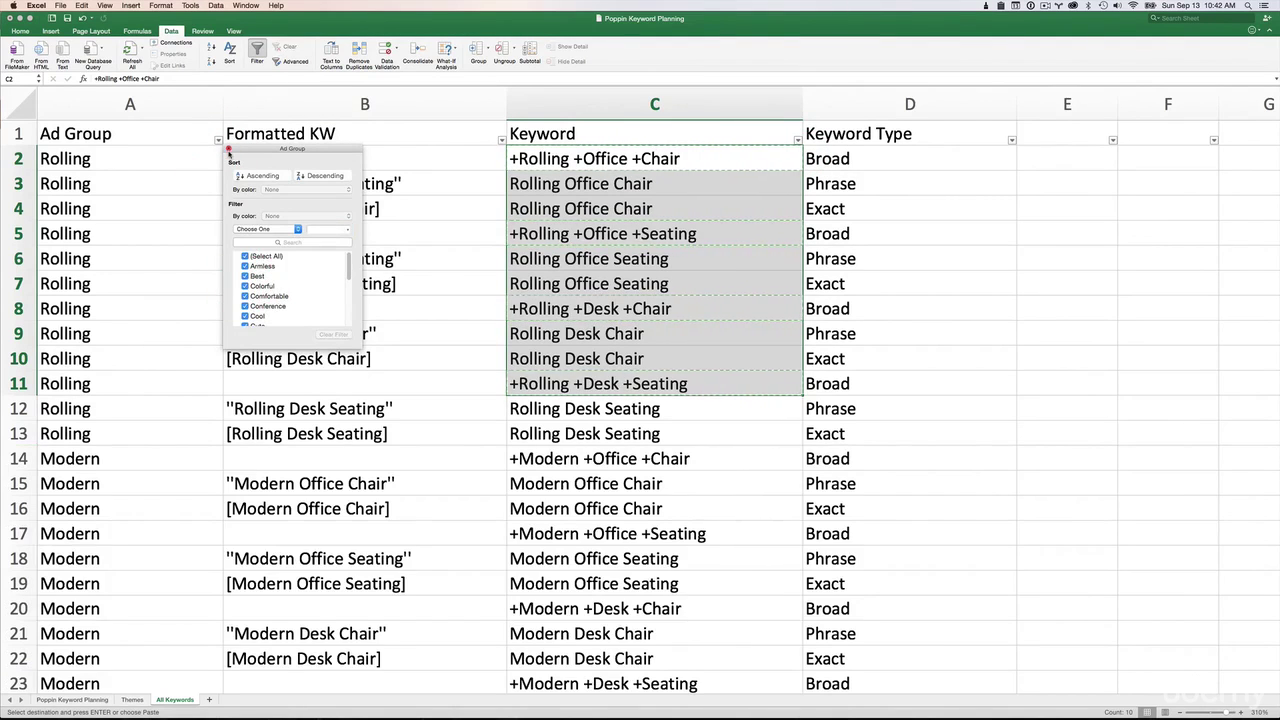
pyautogui.click(228, 149)
# Filter the Ad Group column to show only the Modern entries
pyautogui.scroll(-1, 98, 420)
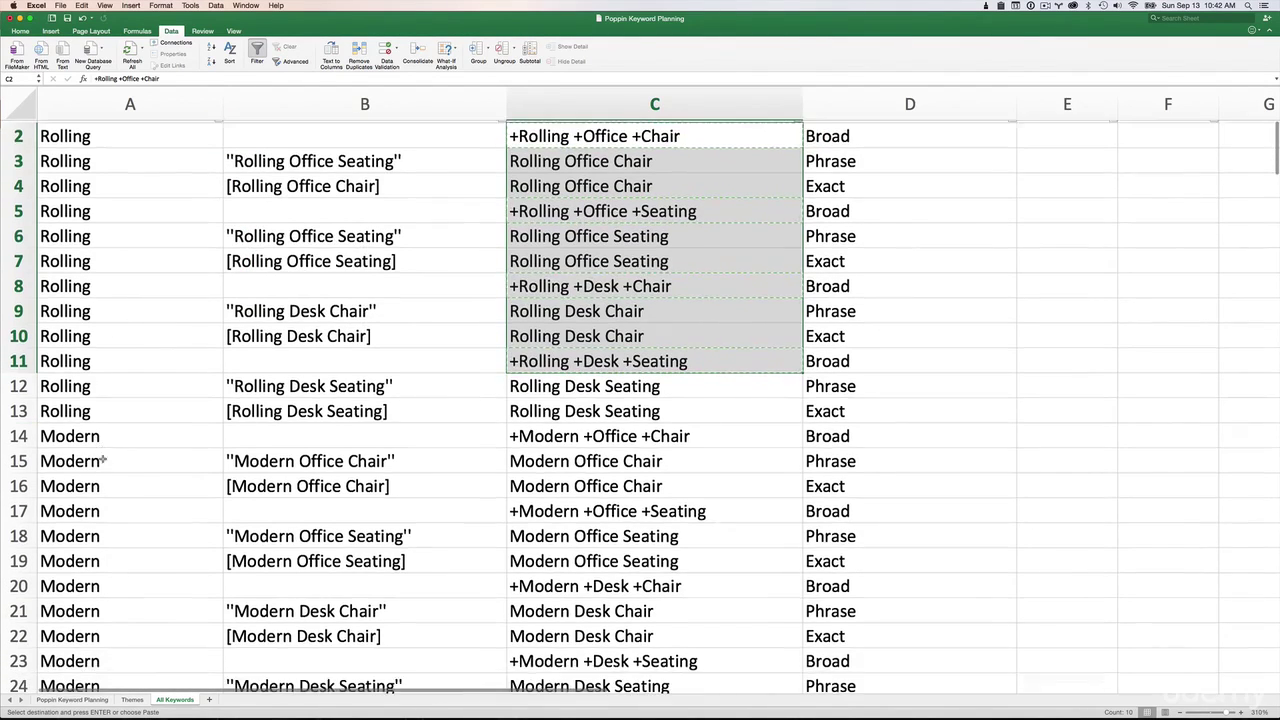
pyautogui.scroll(-2, 96, 415)
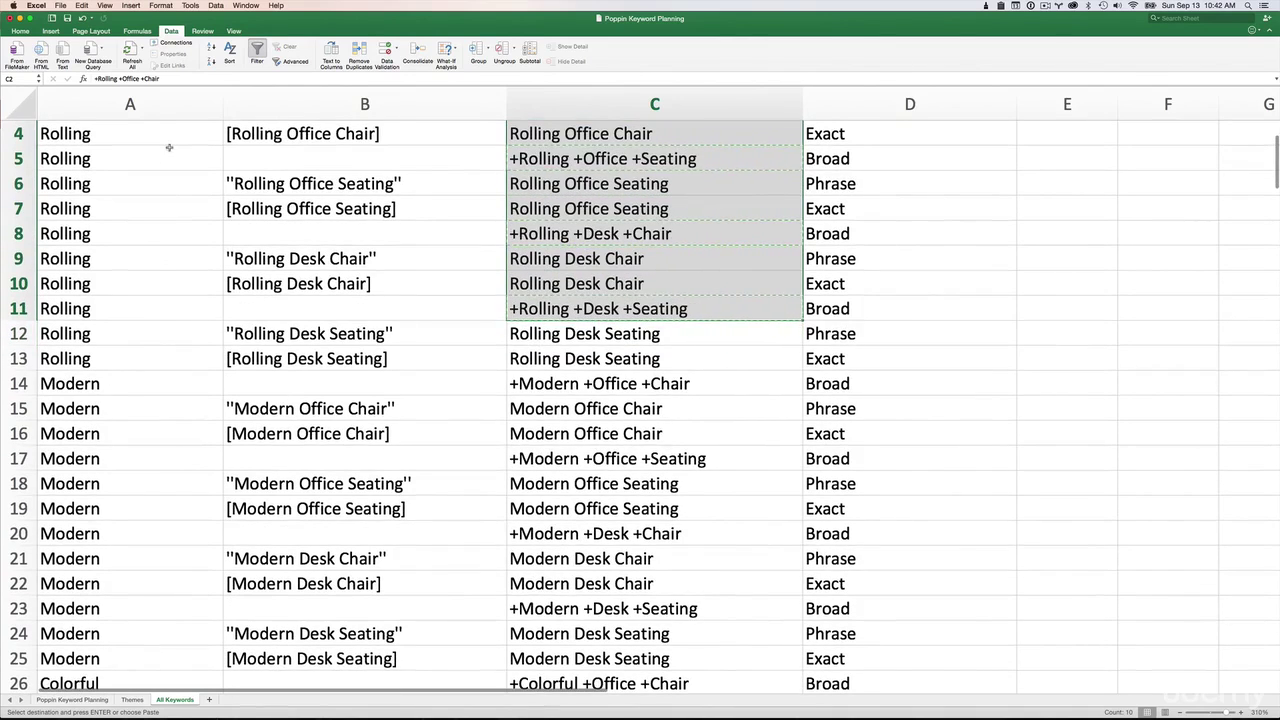
pyautogui.scroll(3, 175, 180)
pyautogui.click(219, 141)
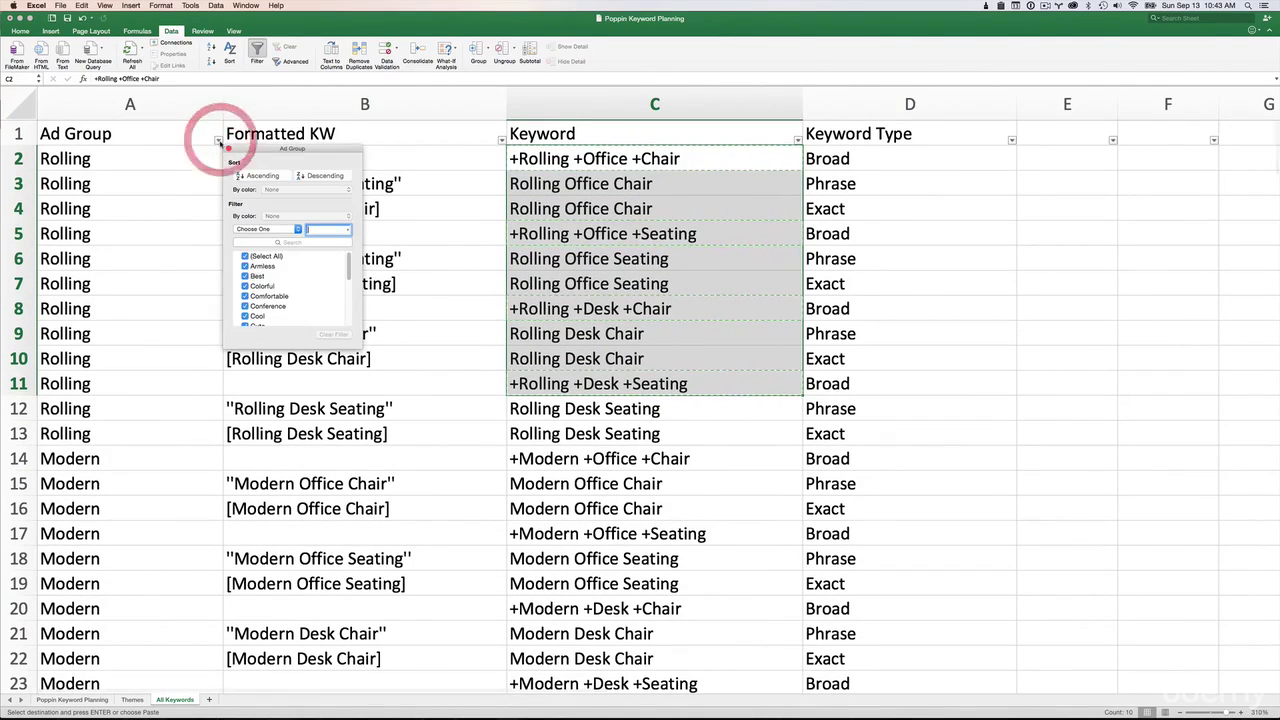
pyautogui.scroll(-3, 255, 290)
pyautogui.scroll(3, 250, 254)
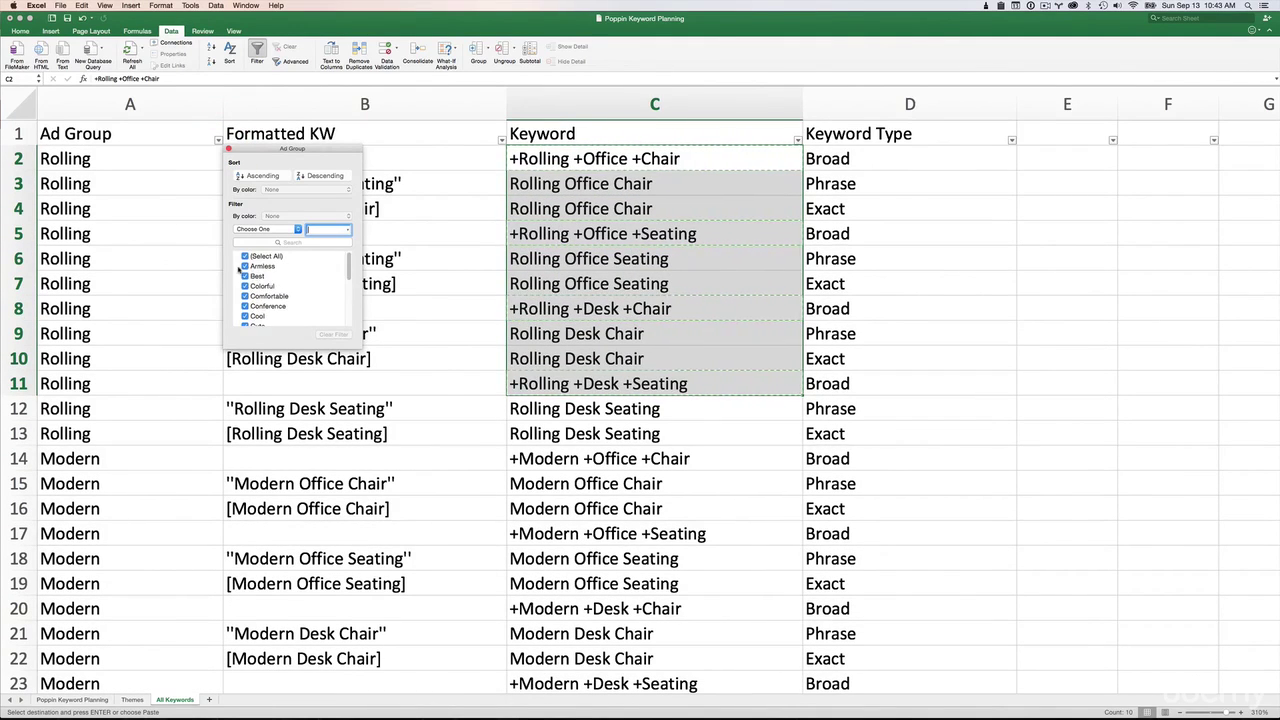
pyautogui.click(245, 257)
pyautogui.scroll(-3, 270, 290)
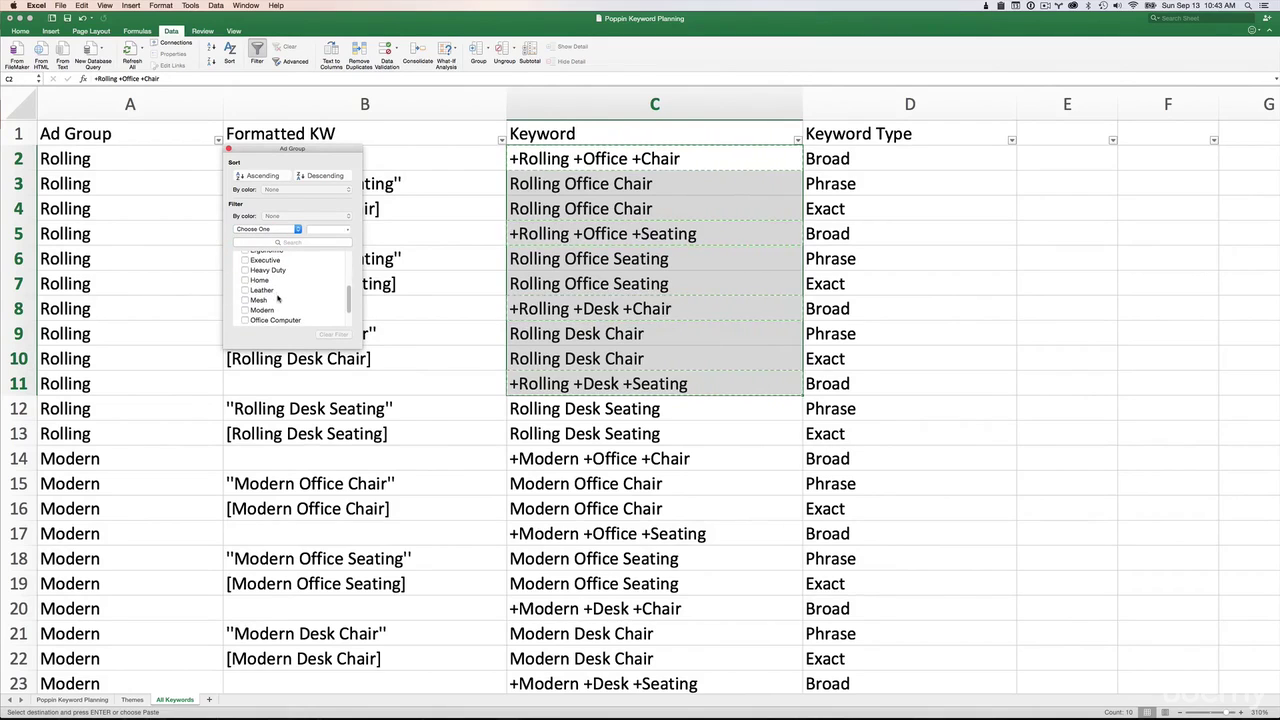
pyautogui.click(245, 310)
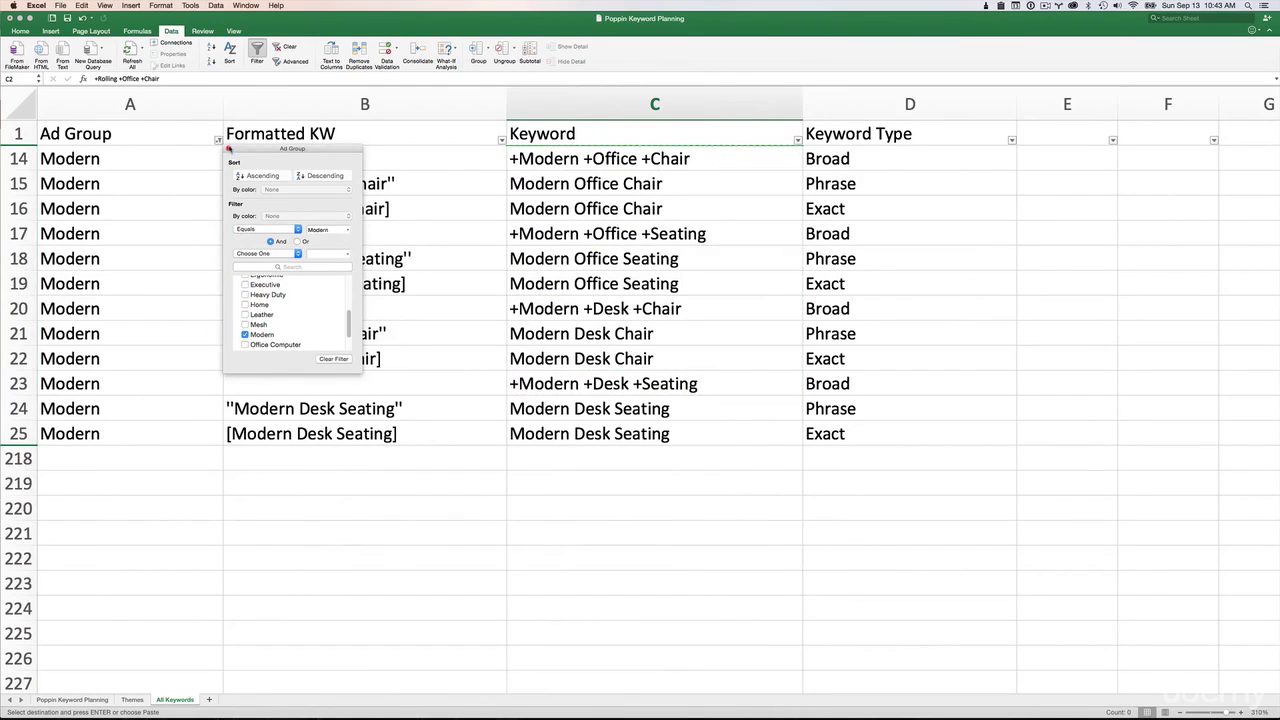
pyautogui.click(229, 148)
# Copy the Modern formatted keywords in B15:B25 and paste them into the new ad group's keyword box in AdWords
pyautogui.moveTo(339, 181); pyautogui.dragTo(349, 433)
pyautogui.press('super+c')
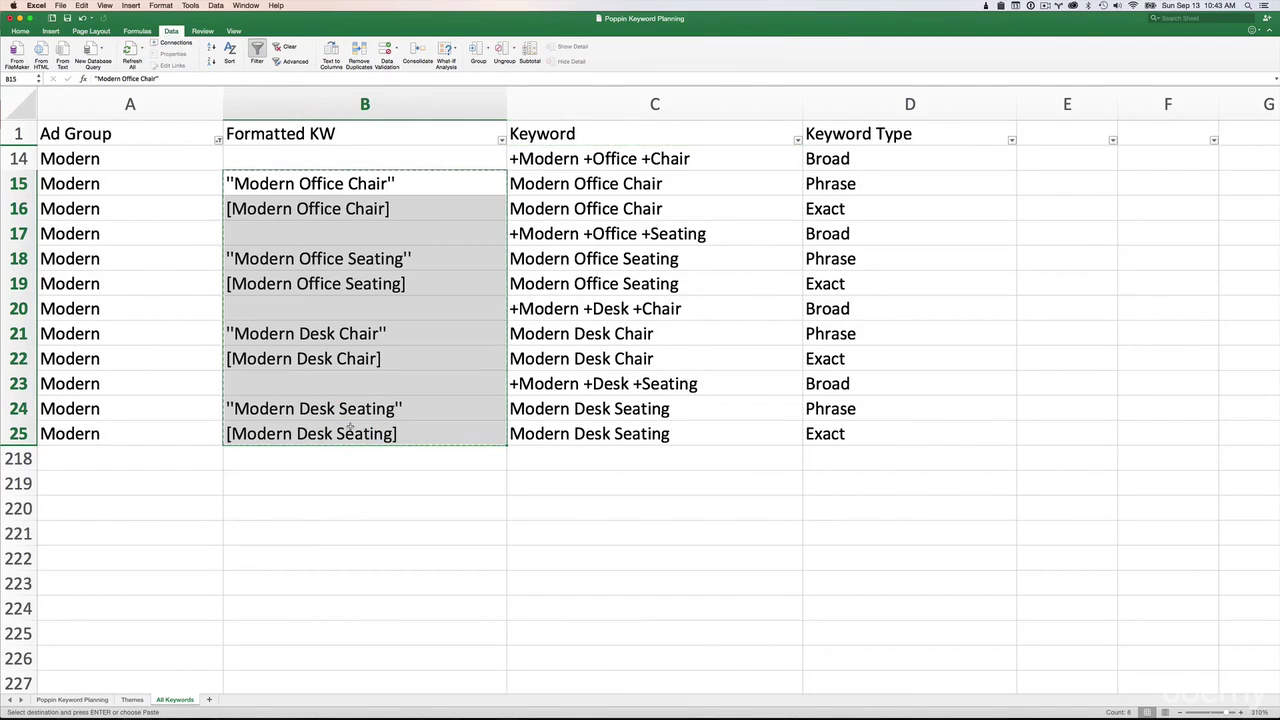
pyautogui.press('super+Tab')
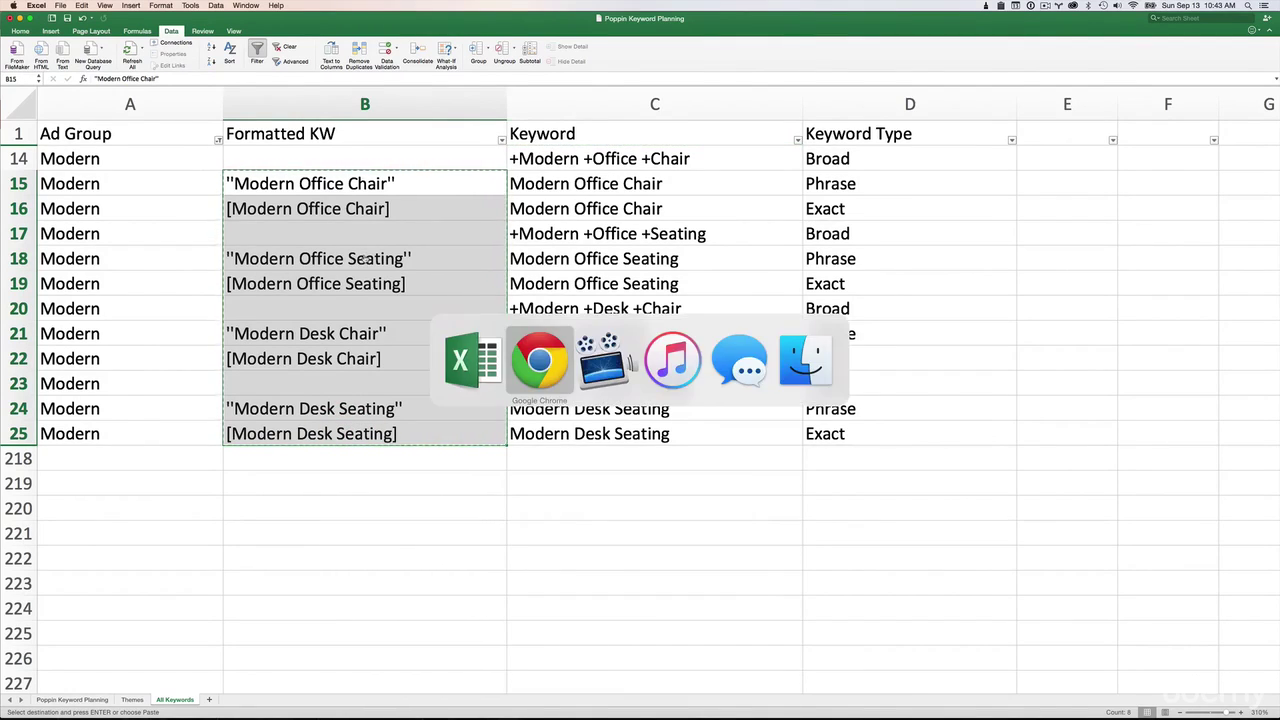
pyautogui.scroll(-5, 229, 580)
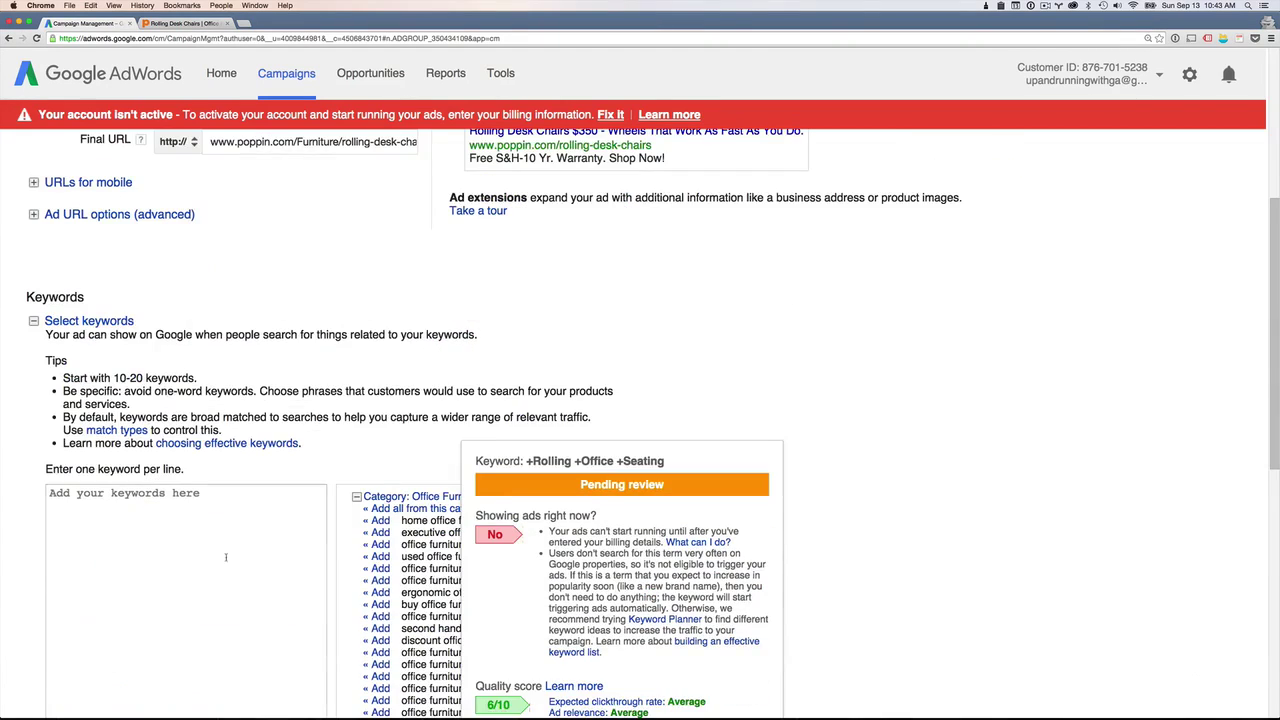
pyautogui.scroll(5, 220, 534)
pyautogui.scroll(-5, 284, 244)
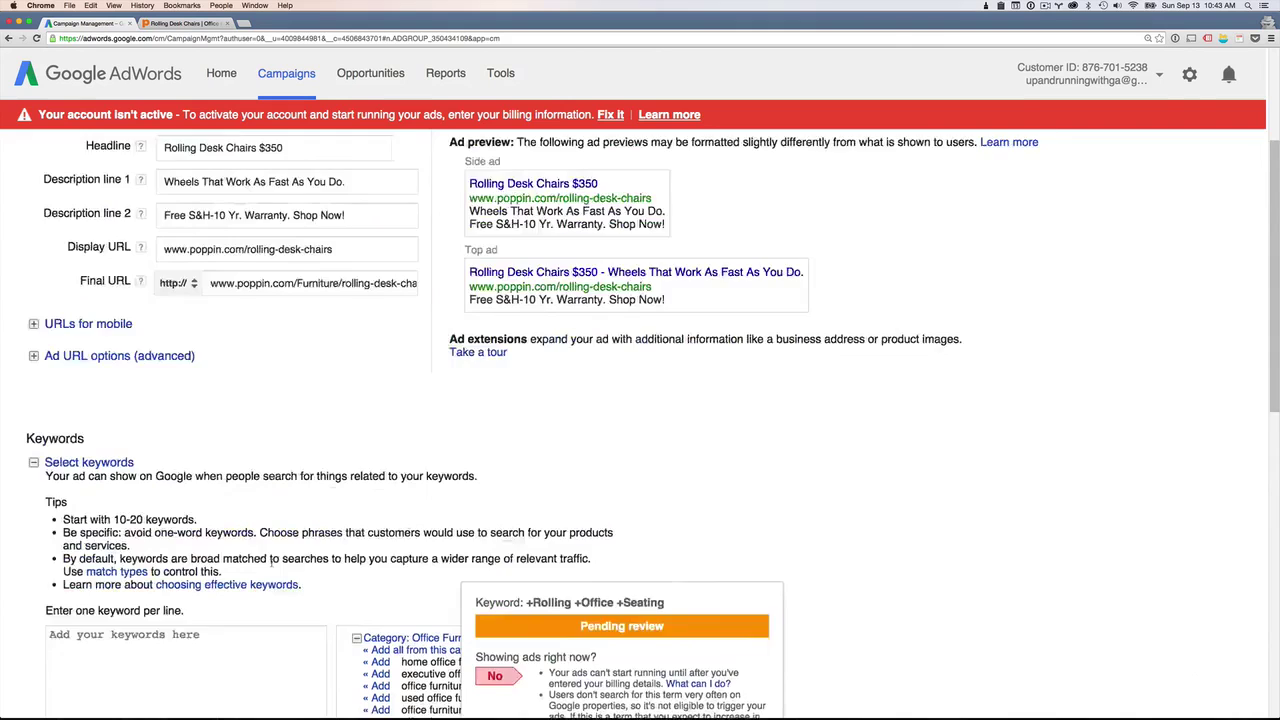
pyautogui.click(123, 478)
pyautogui.scroll(-3, 400, 520)
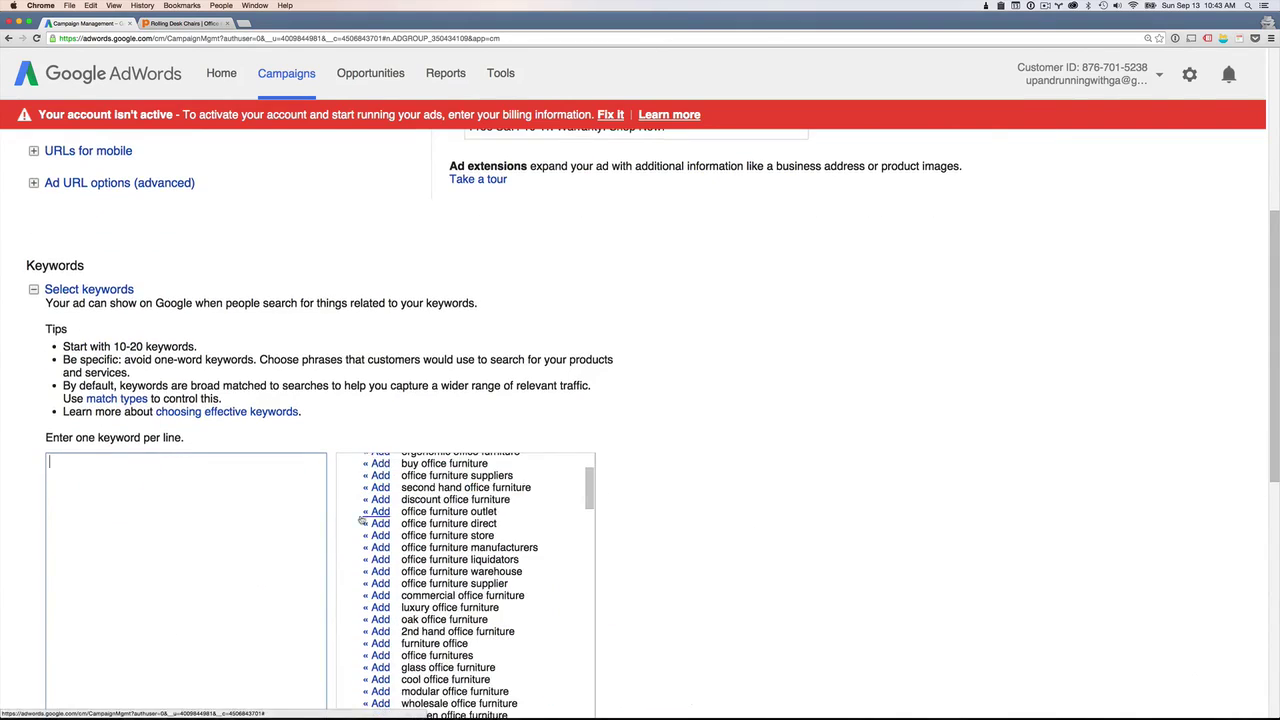
pyautogui.scroll(-1, 183, 486)
pyautogui.click(166, 457)
pyautogui.press('super+v')
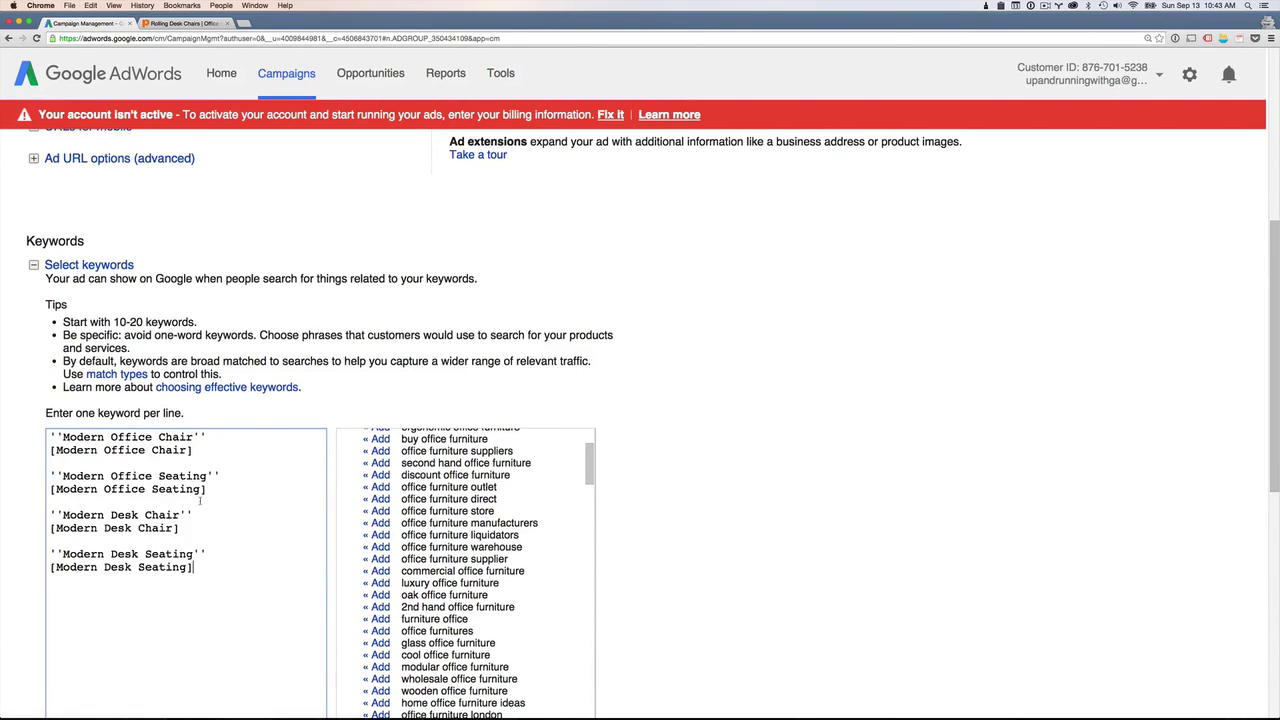
# Replace the paired single quotes around the Modern phrase keywords with double quotation marks, starting with "Modern Office Chair"
pyautogui.doubleClick(199, 437)
pyautogui.doubleClick(54, 437)
pyautogui.write('""')
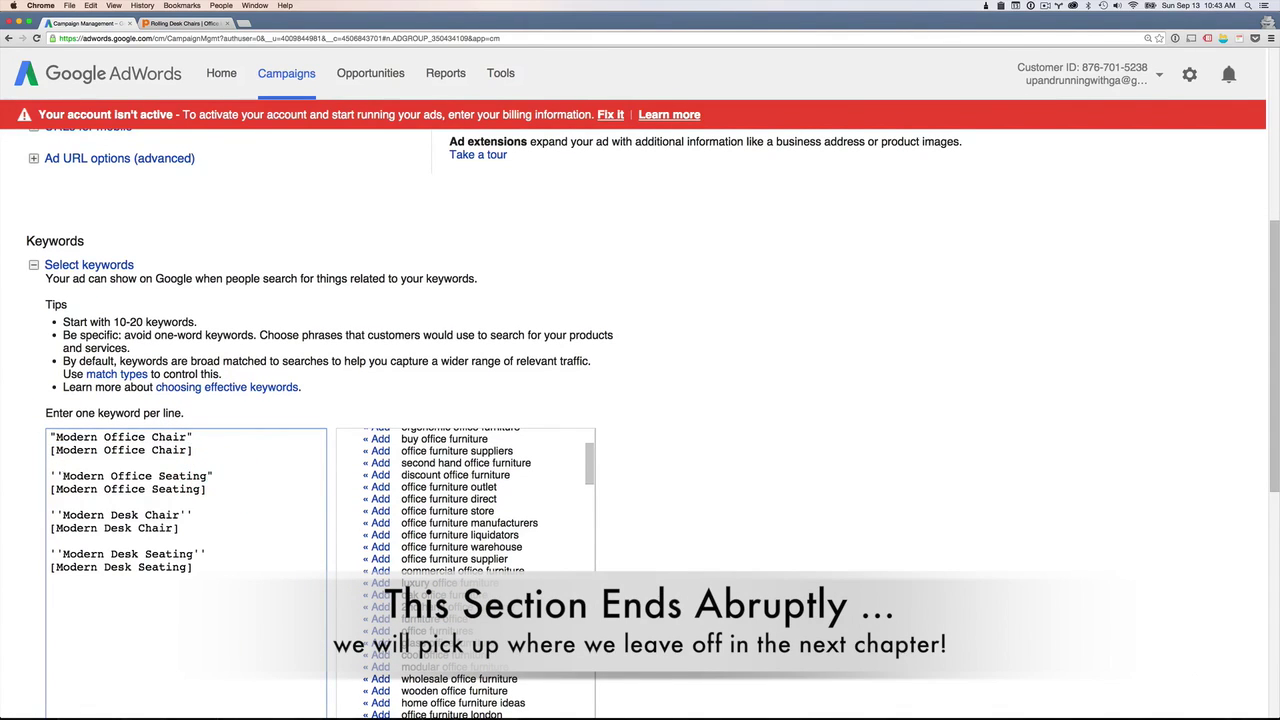